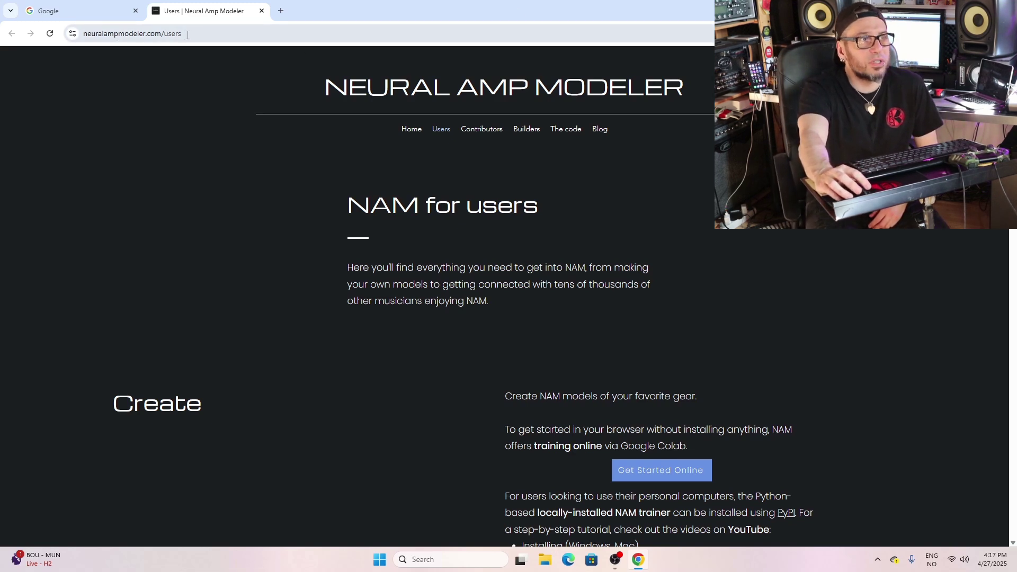
scroll(598, 259, down, 4)
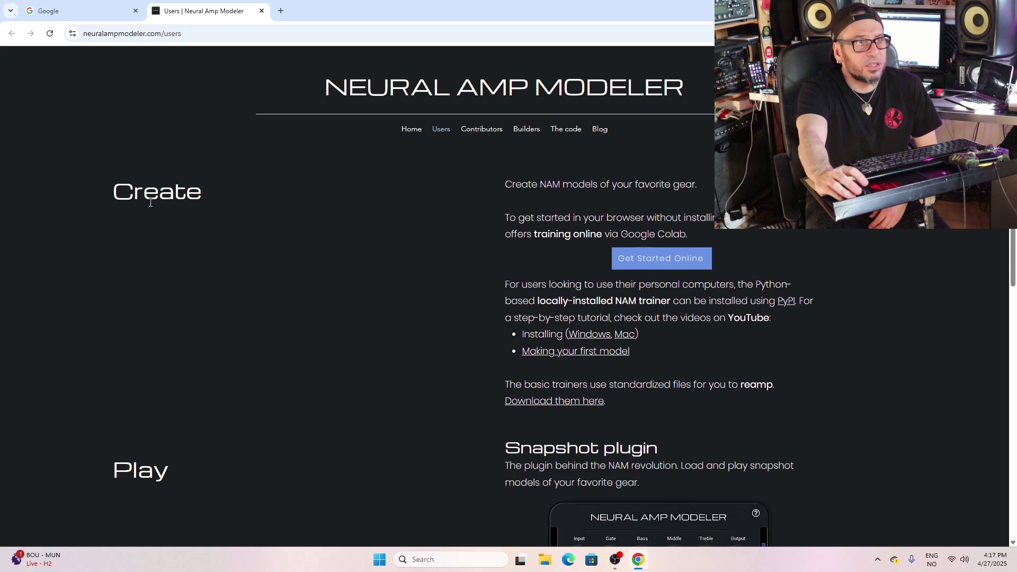
scroll(180, 215, down, 2)
scroll(175, 221, up, 3)
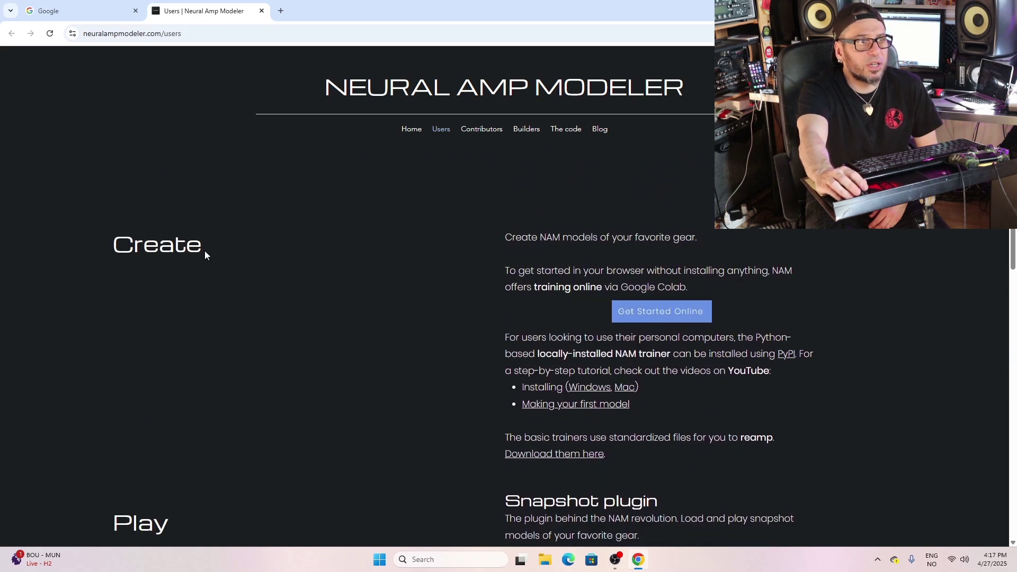
scroll(178, 243, down, 1)
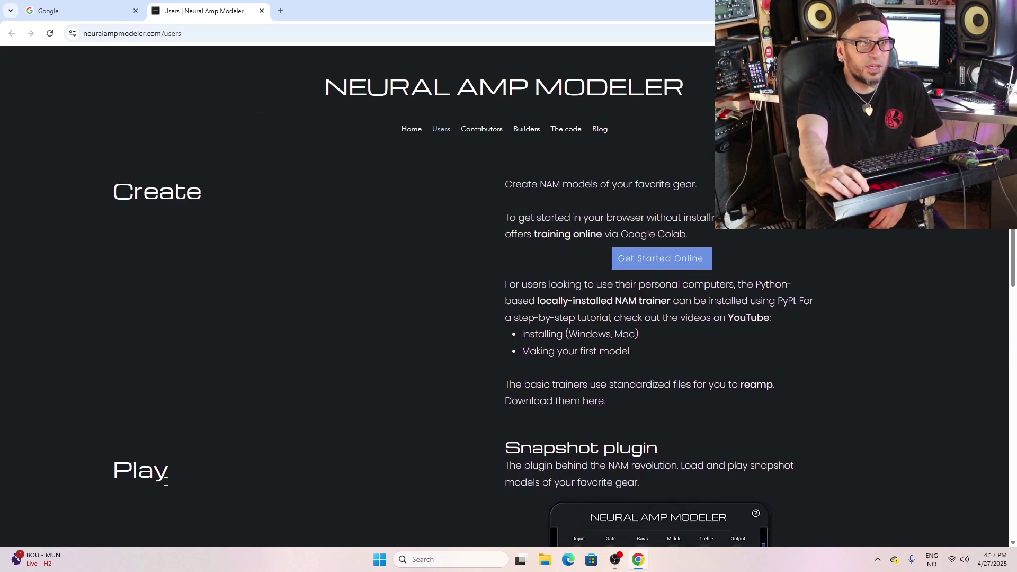
scroll(217, 446, down, 2)
scroll(218, 446, up, 3)
scroll(243, 408, down, 1)
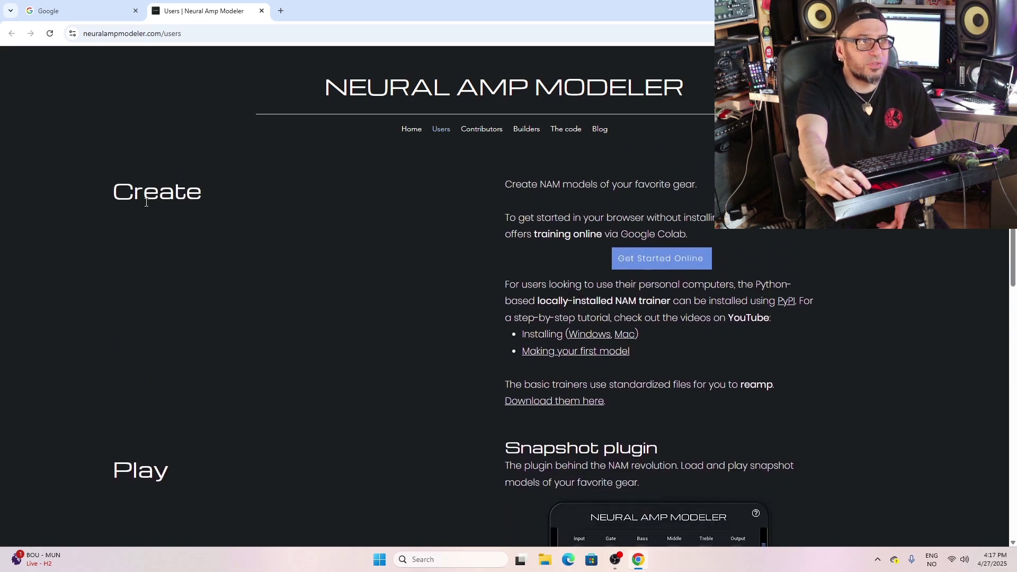
scroll(209, 454, down, 2)
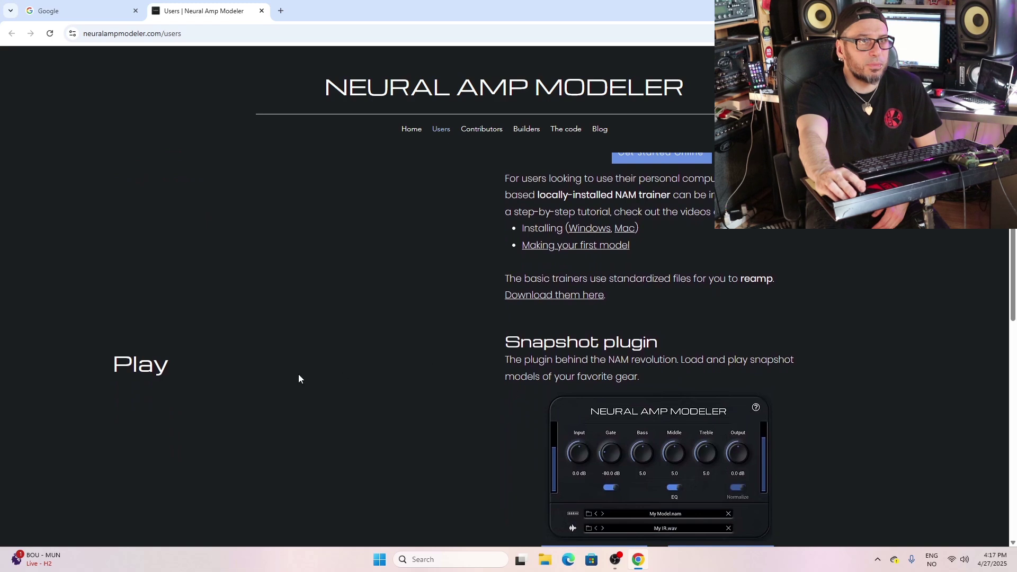
scroll(413, 395, down, 2)
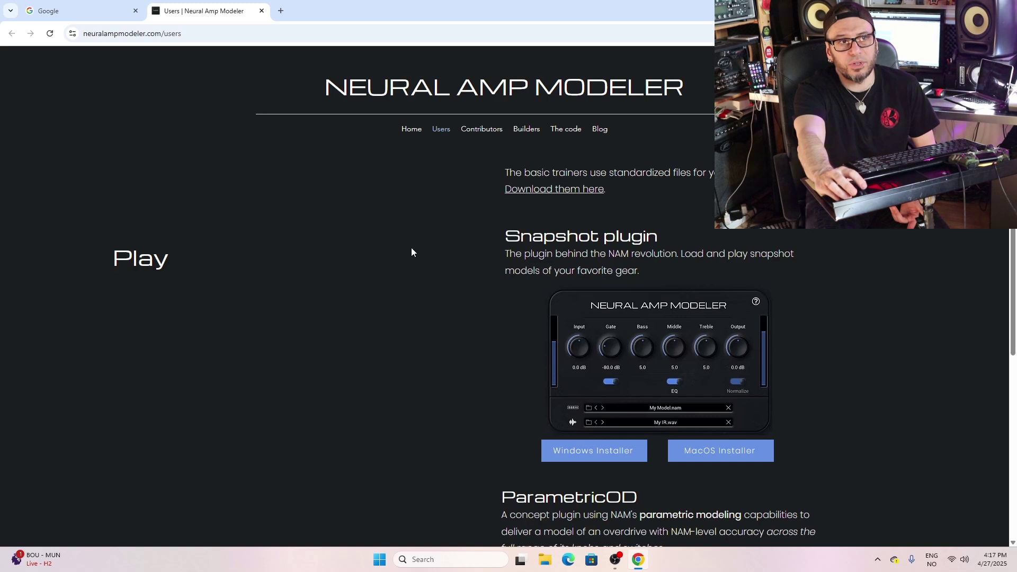
scroll(411, 247, up, 5)
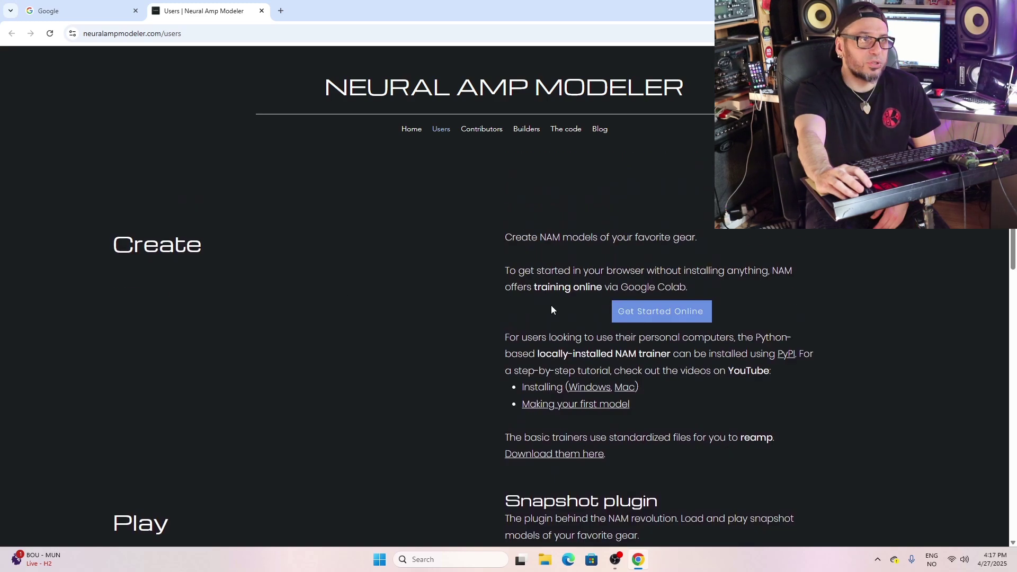
Open the NAMTrainerColab training notebook and look over Steps 1–3, ending back at the top.
click(641, 314)
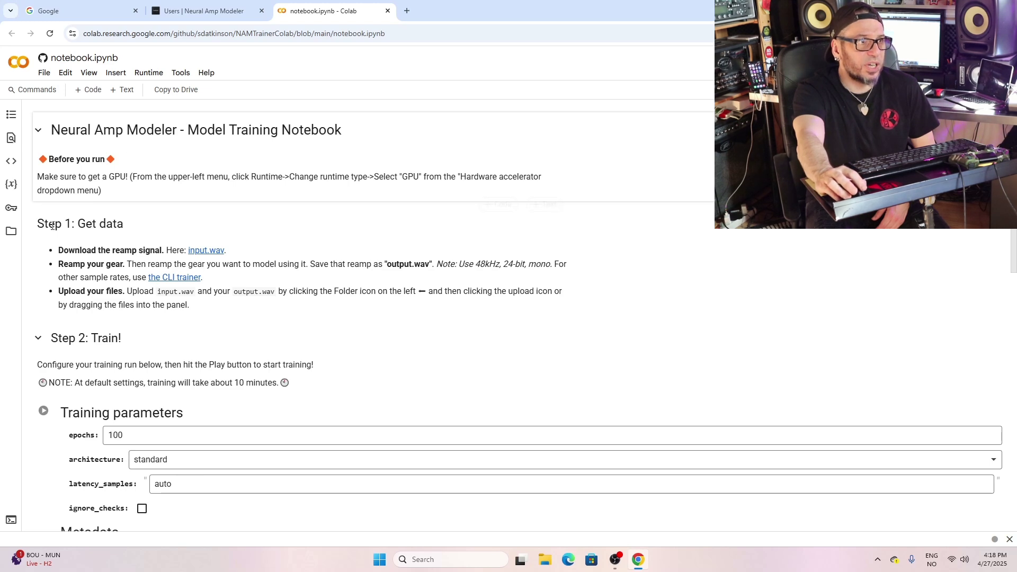
scroll(138, 236, down, 4)
scroll(99, 183, up, 3)
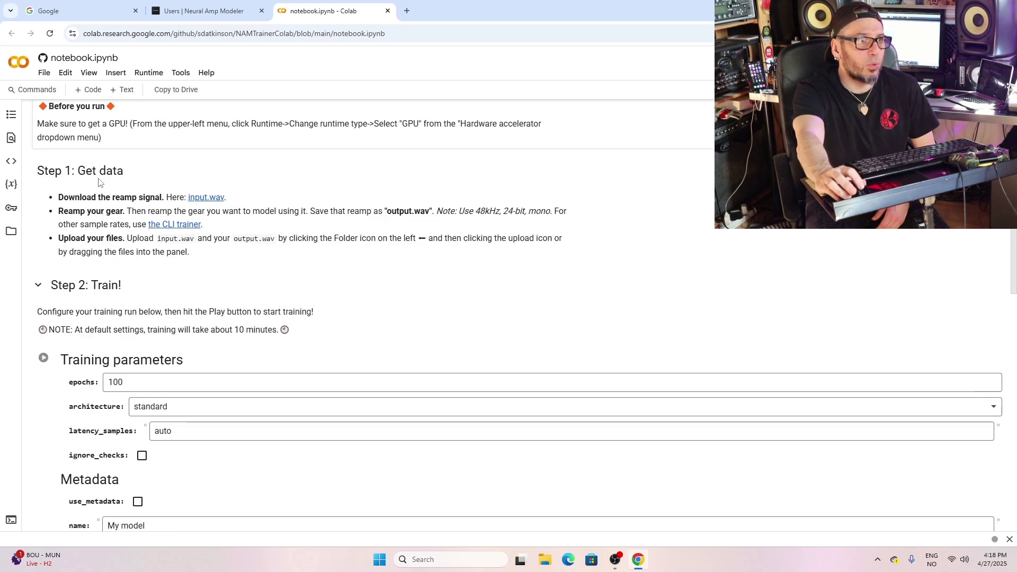
scroll(147, 182, down, 2)
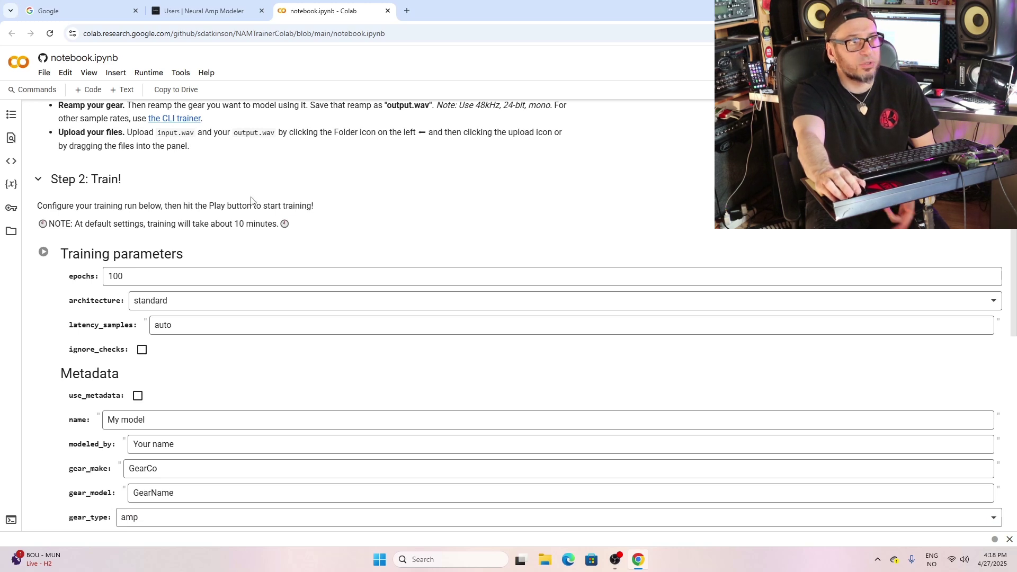
scroll(401, 200, down, 6)
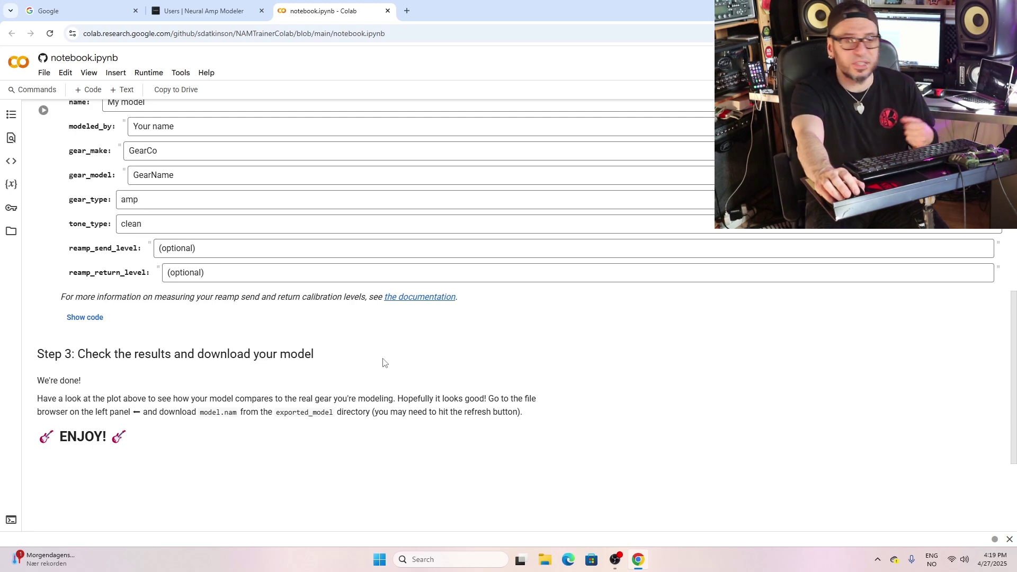
scroll(64, 226, up, 20)
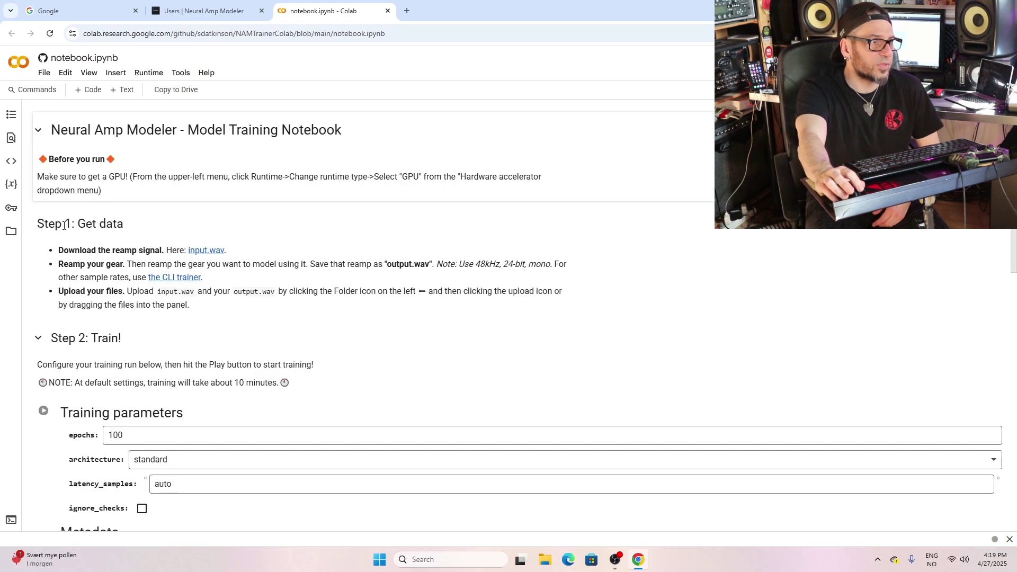
Open the input.wav reamp signal from the notebook's Step 1 in Google Drive.
click(212, 256)
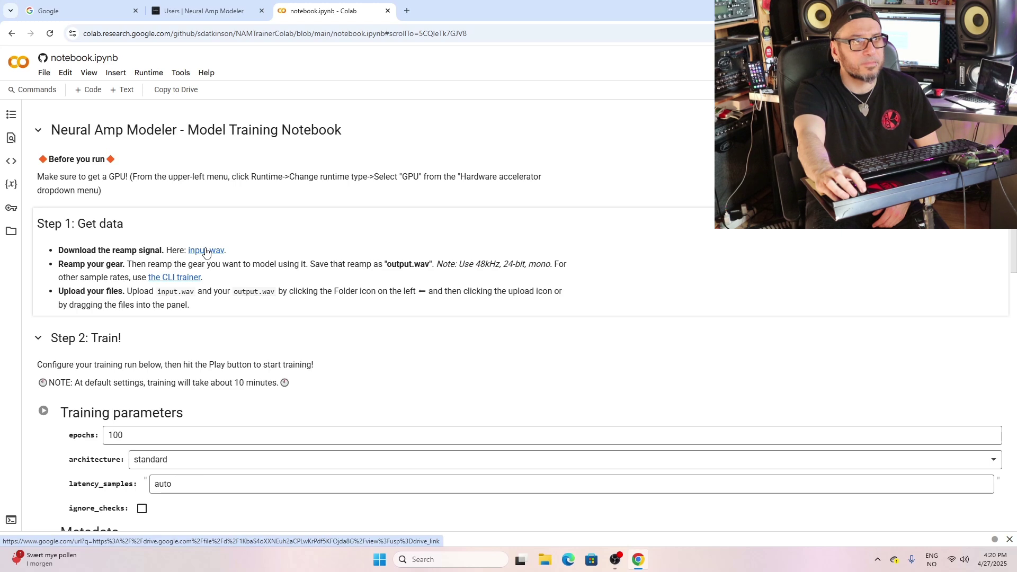
click(207, 251)
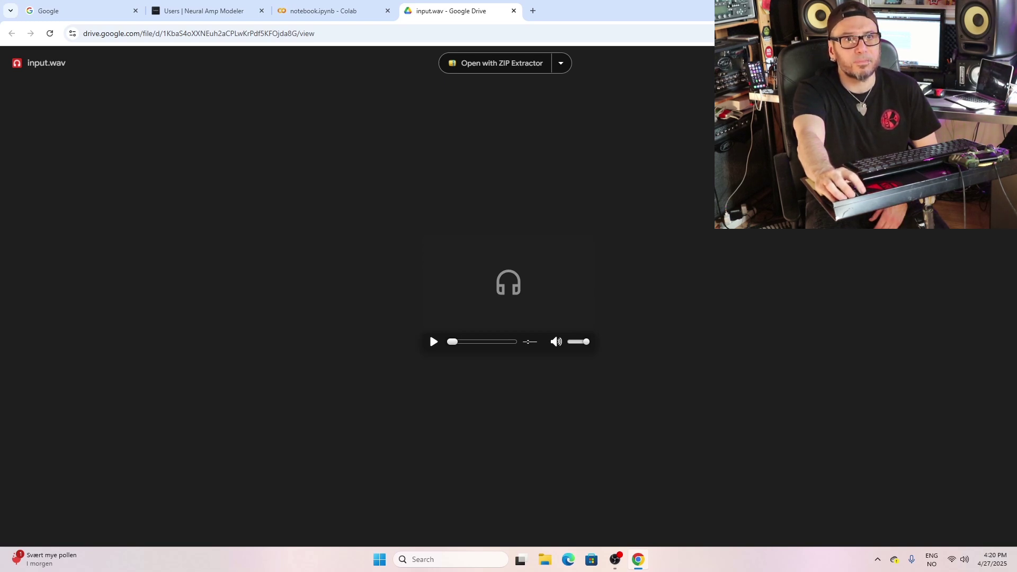
Show the desktop, launch Cubase Pro 9 and create an empty project.
key(super+d)
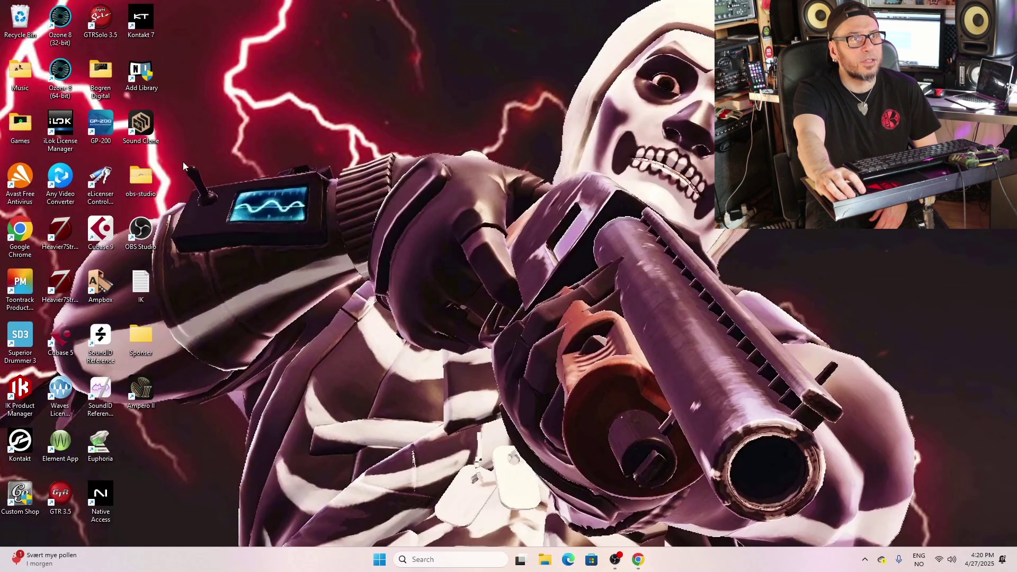
double_click(102, 237)
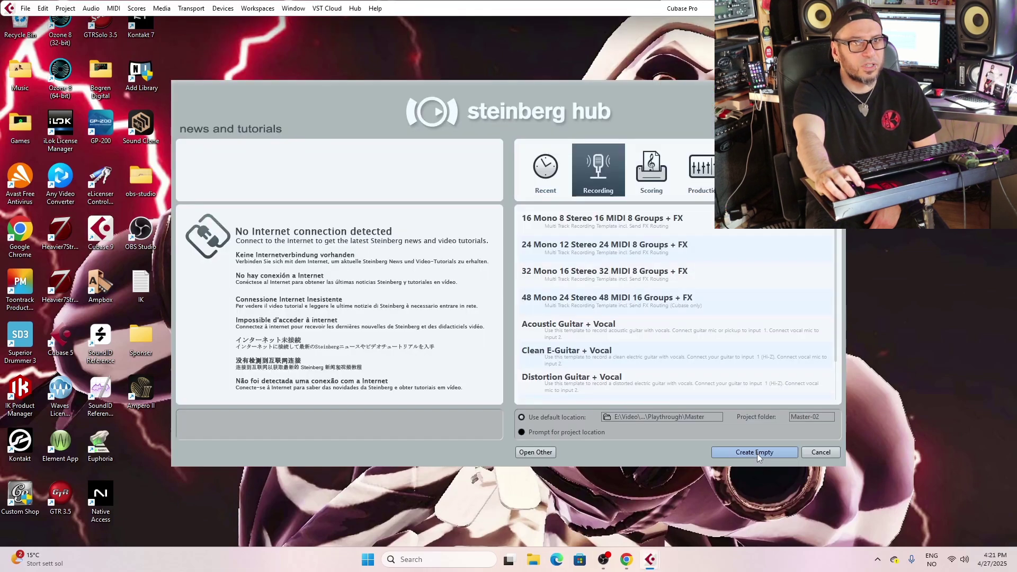
click(757, 452)
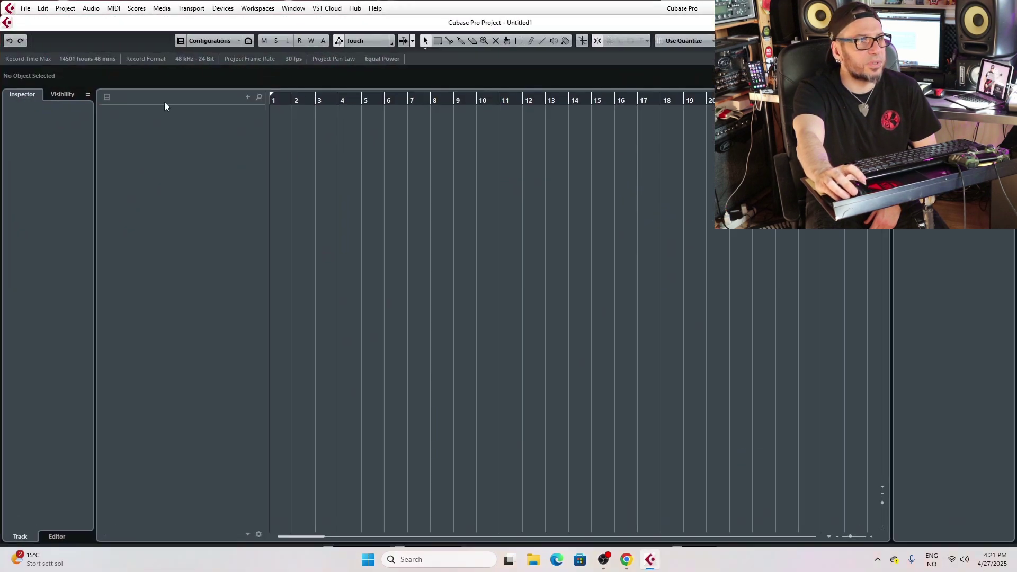
Import the input (1) audio file from Downloads as a new track.
click(25, 9)
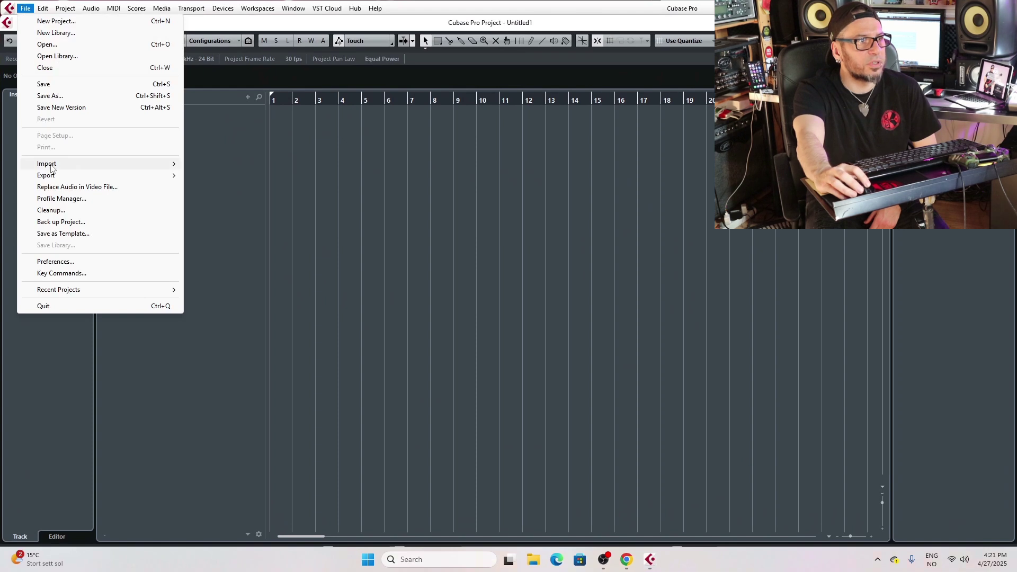
mouse_move(156, 180)
click(217, 164)
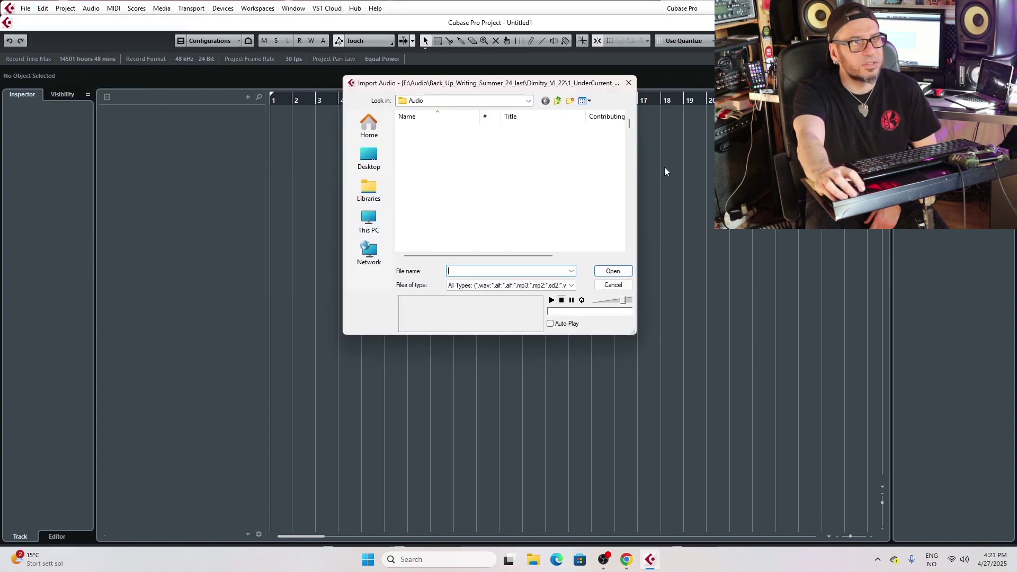
click(373, 232)
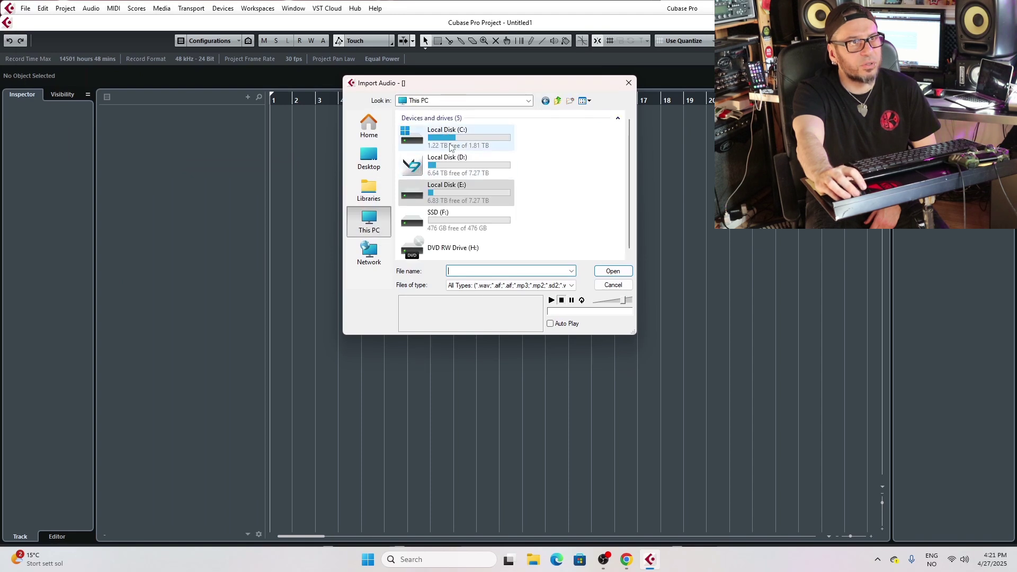
click(369, 126)
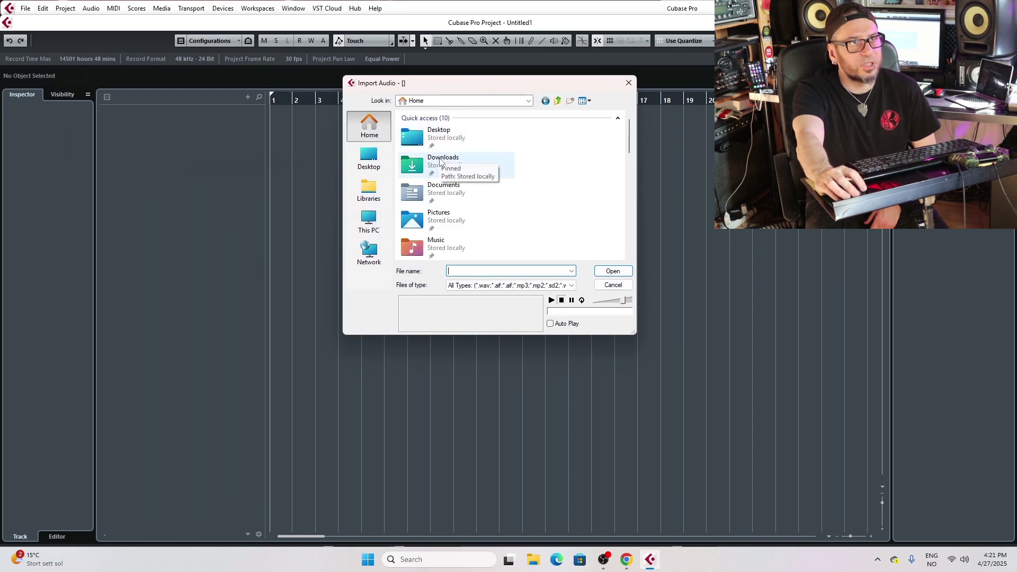
double_click(438, 154)
click(421, 139)
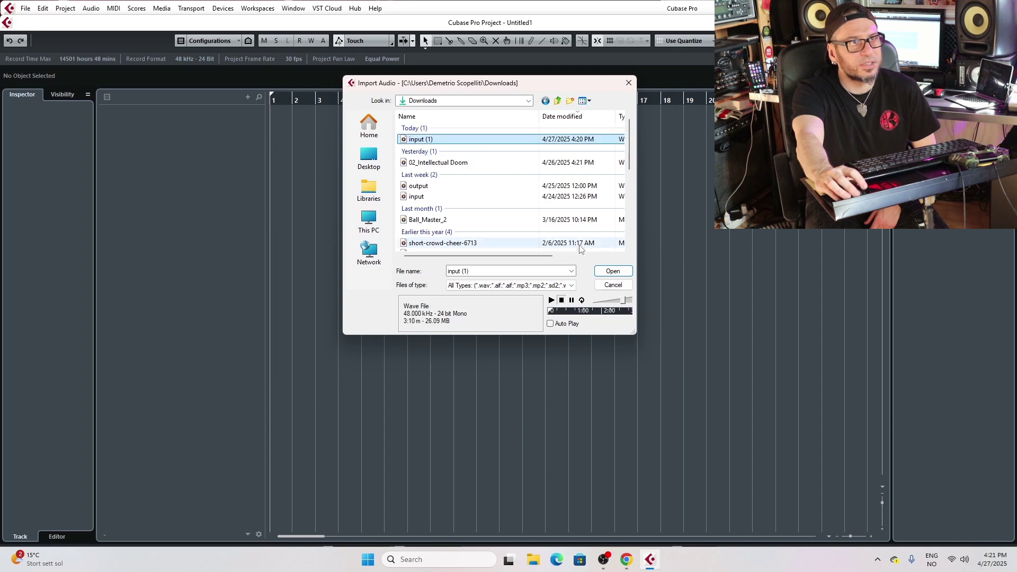
click(613, 271)
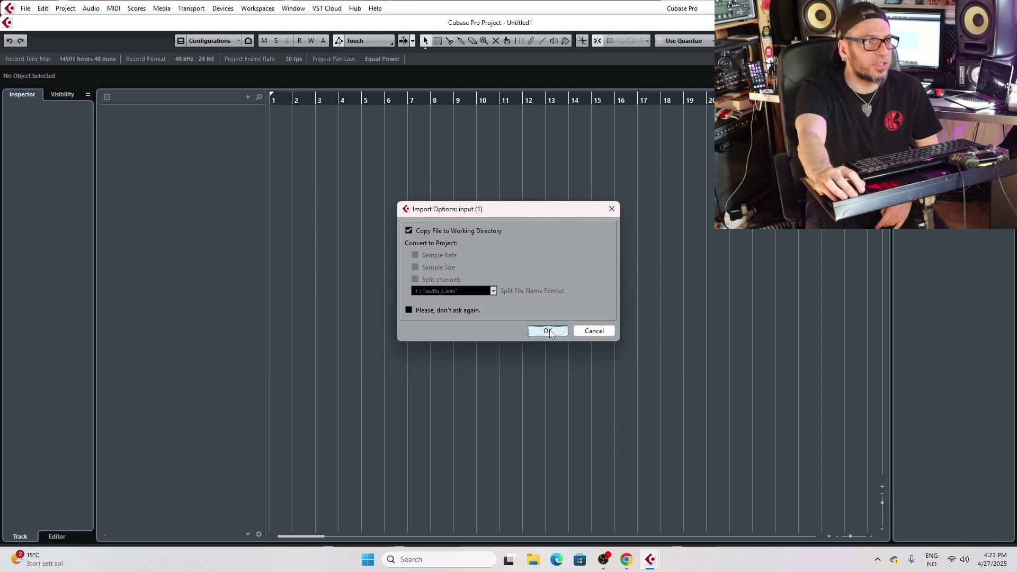
click(548, 331)
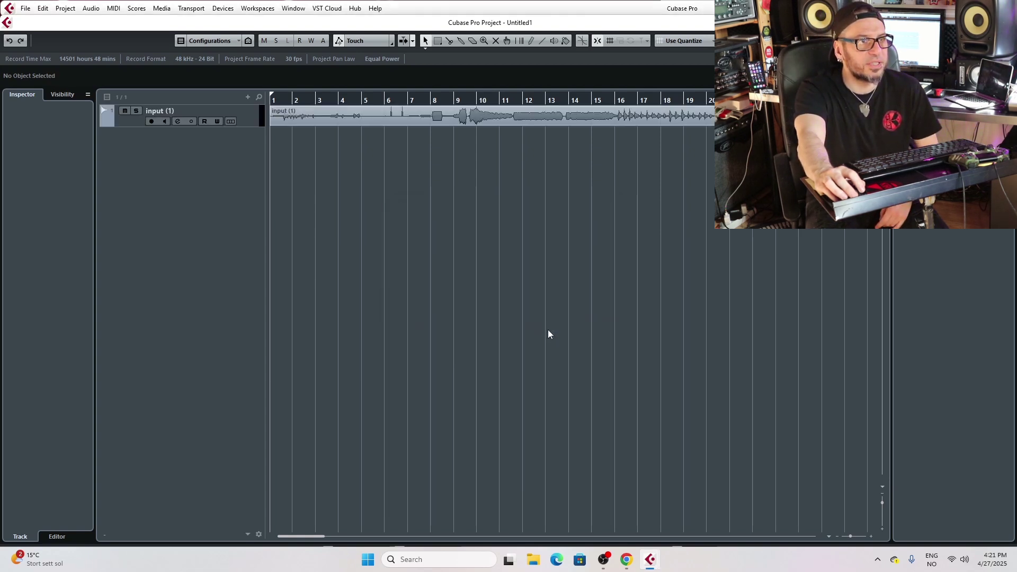
drag(124, 125, 149, 212)
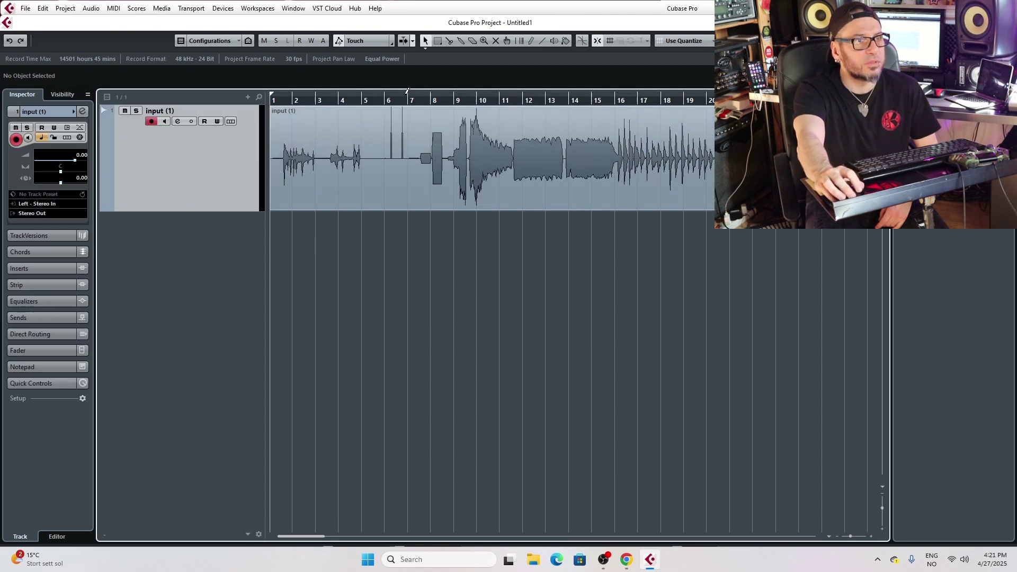
click(223, 8)
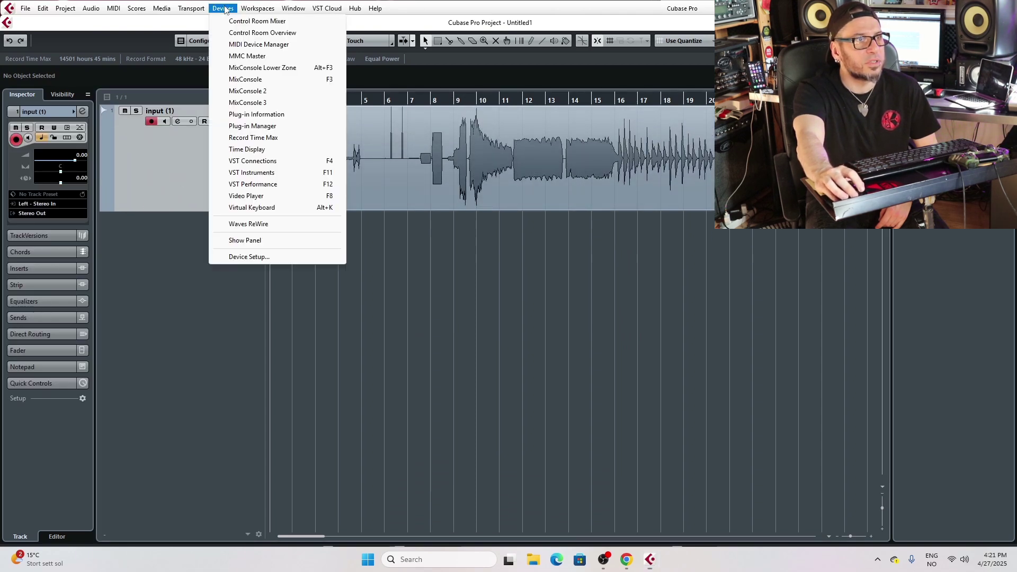
click(252, 103)
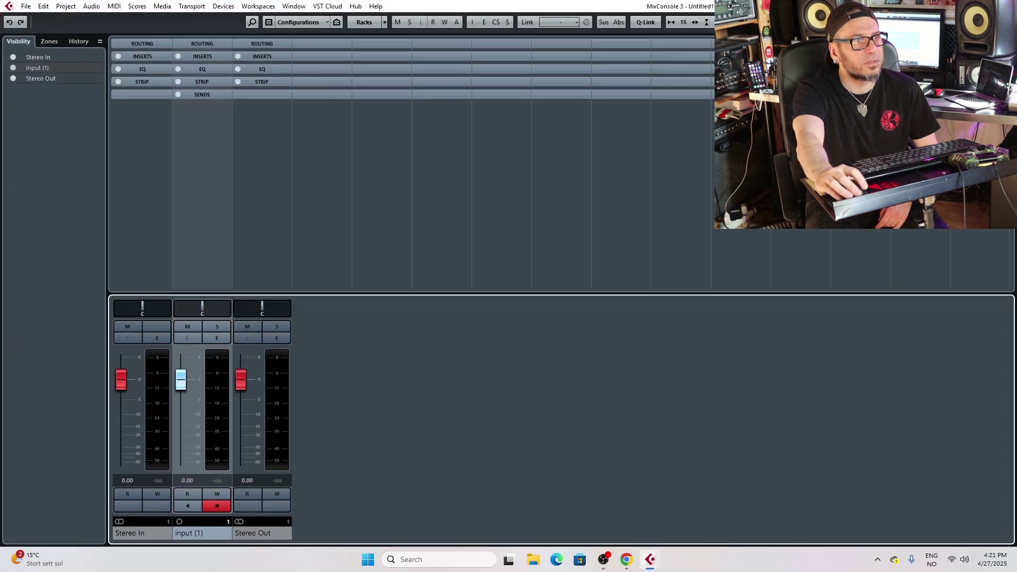
key(F3)
click(233, 9)
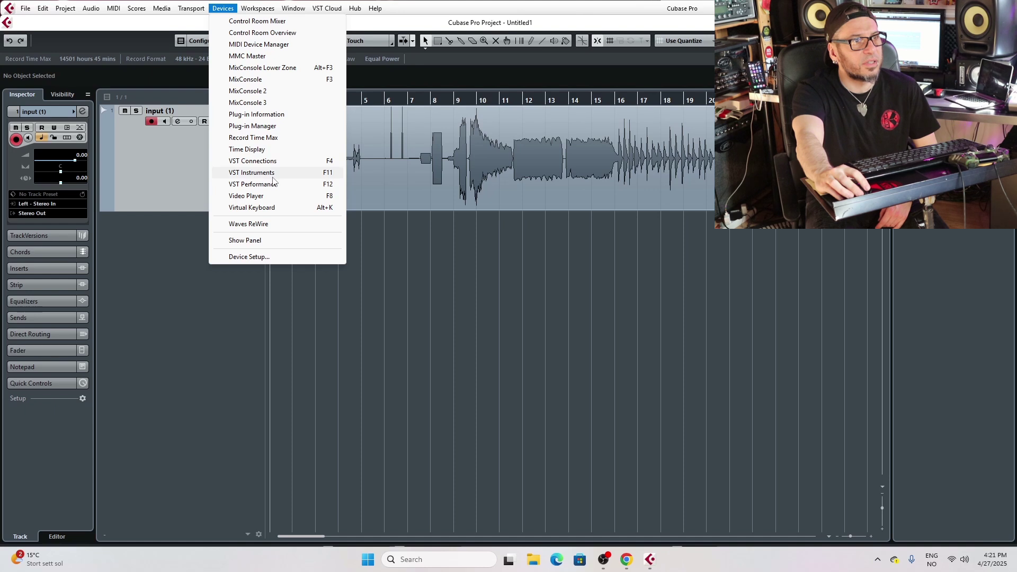
click(274, 161)
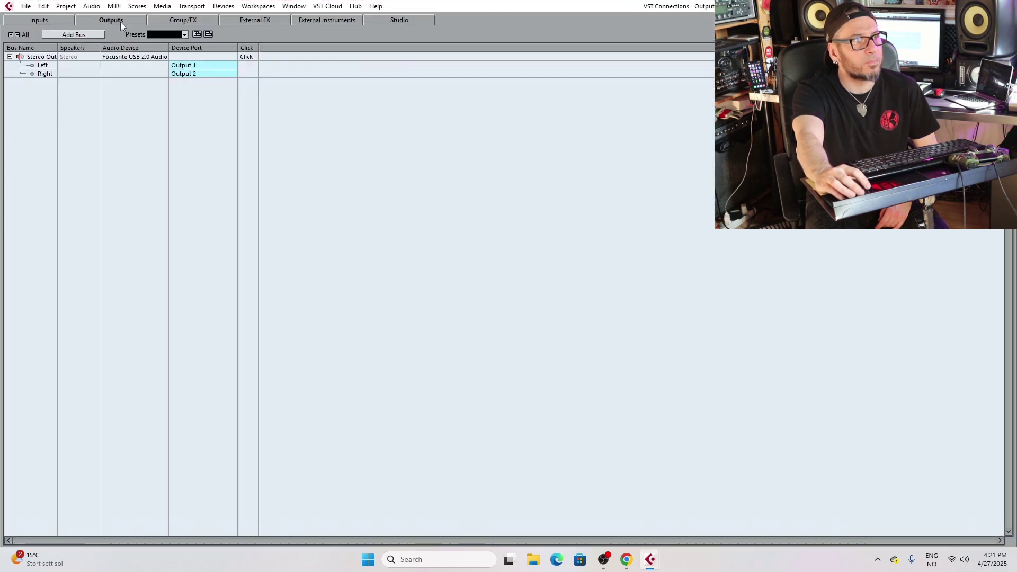
click(53, 21)
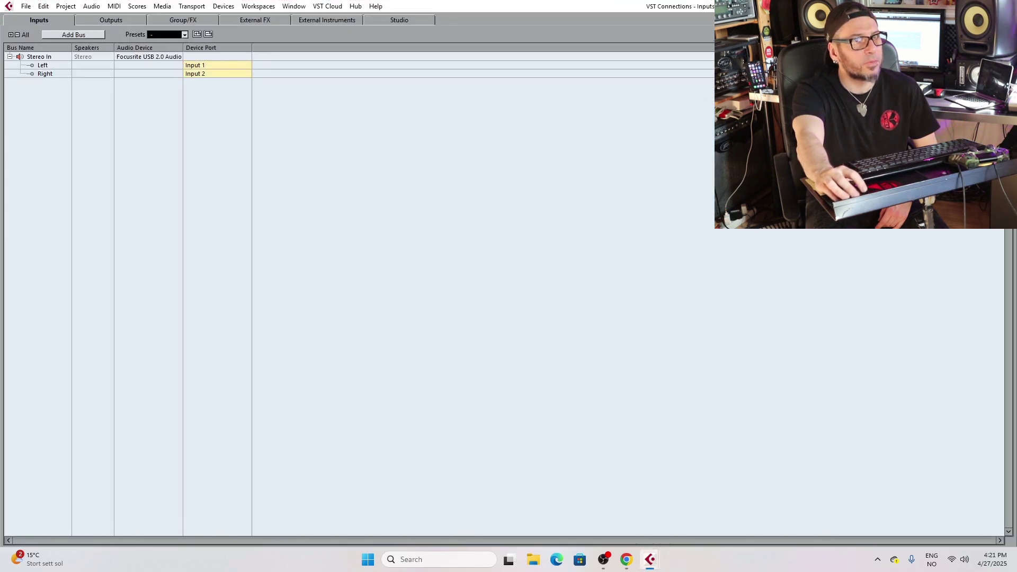
key(F4)
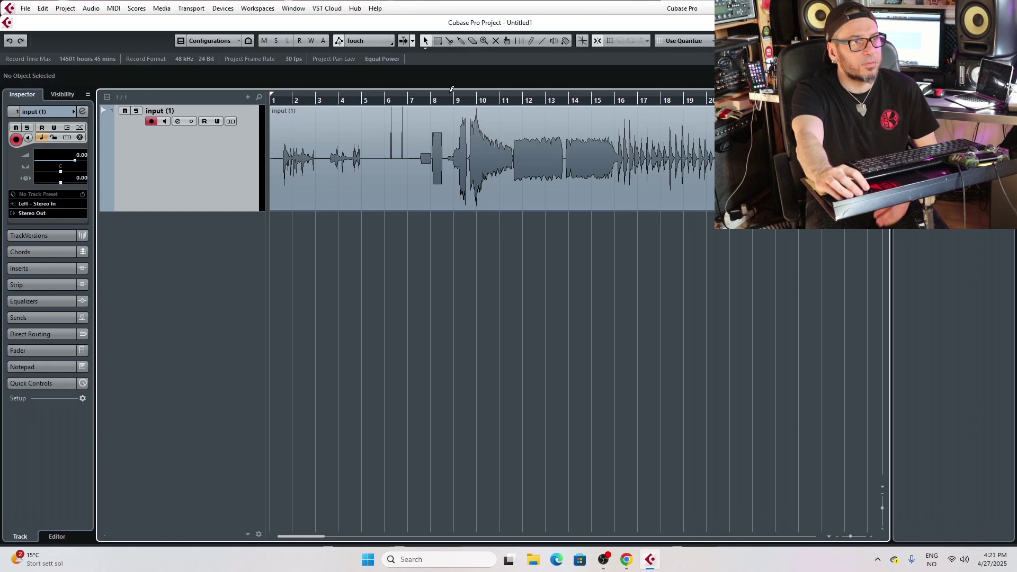
double_click(468, 98)
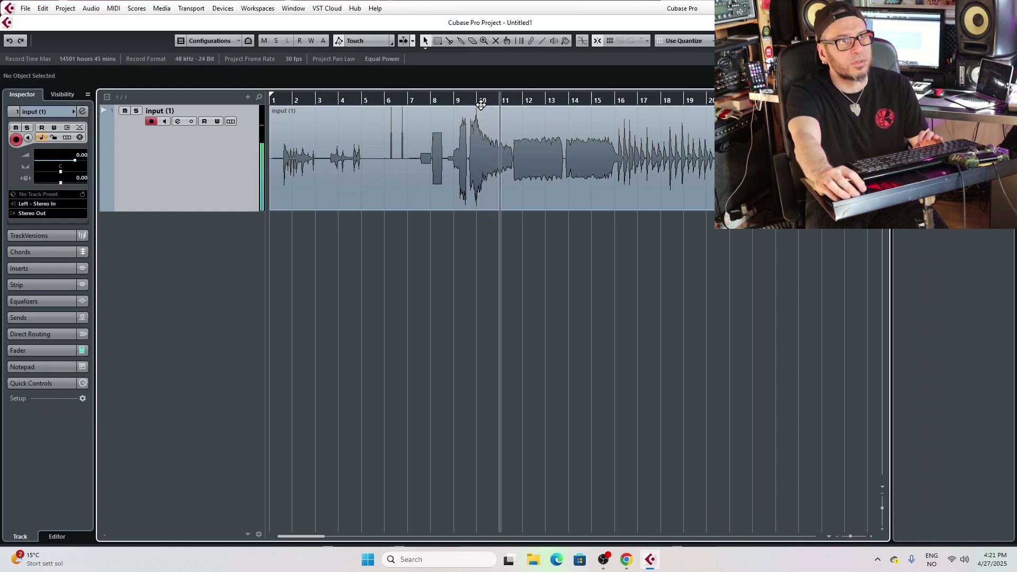
click(284, 97)
key(space)
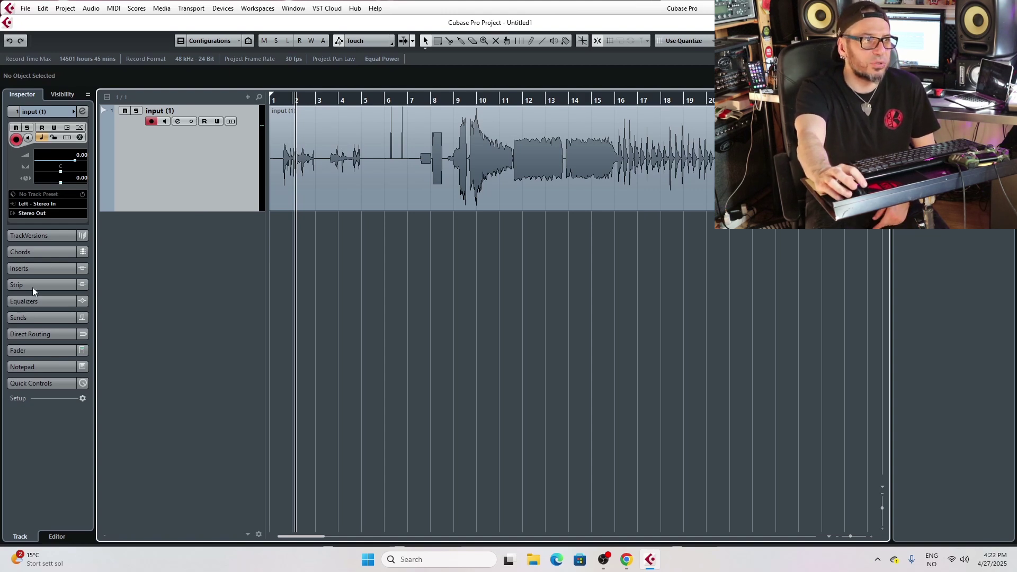
Load Ampbox into the first insert slot of the input (1) track.
click(23, 268)
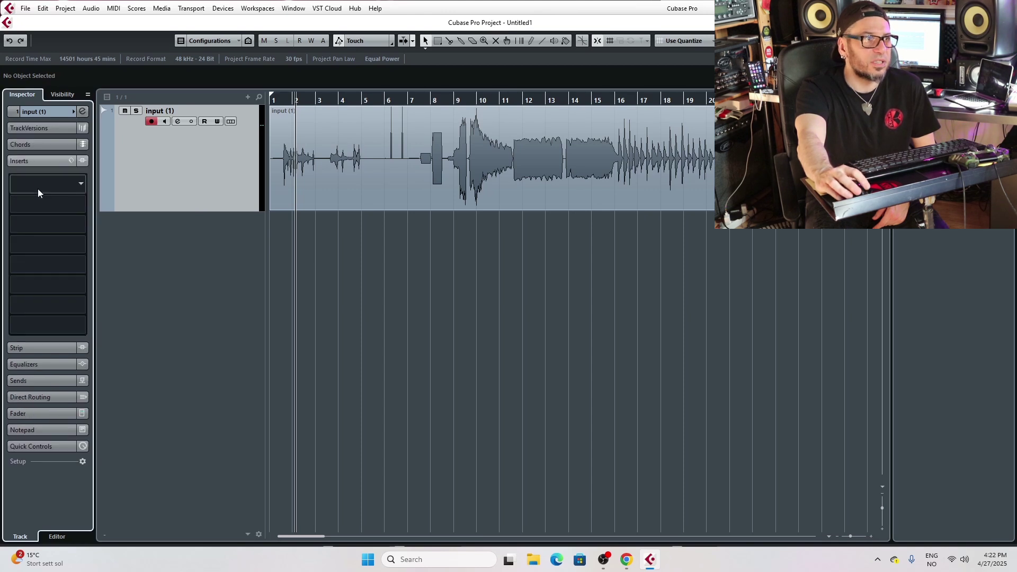
click(36, 187)
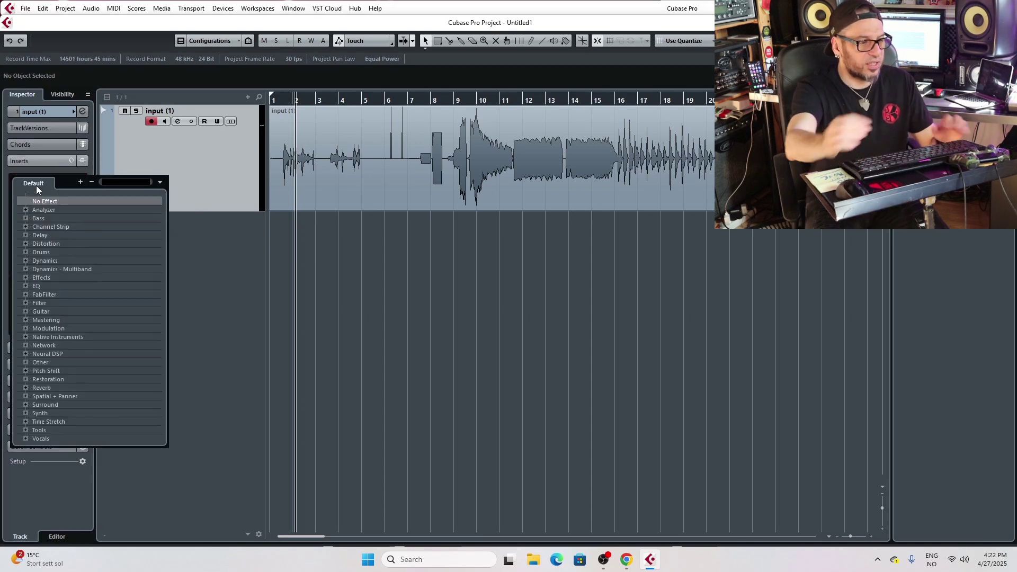
text(am)
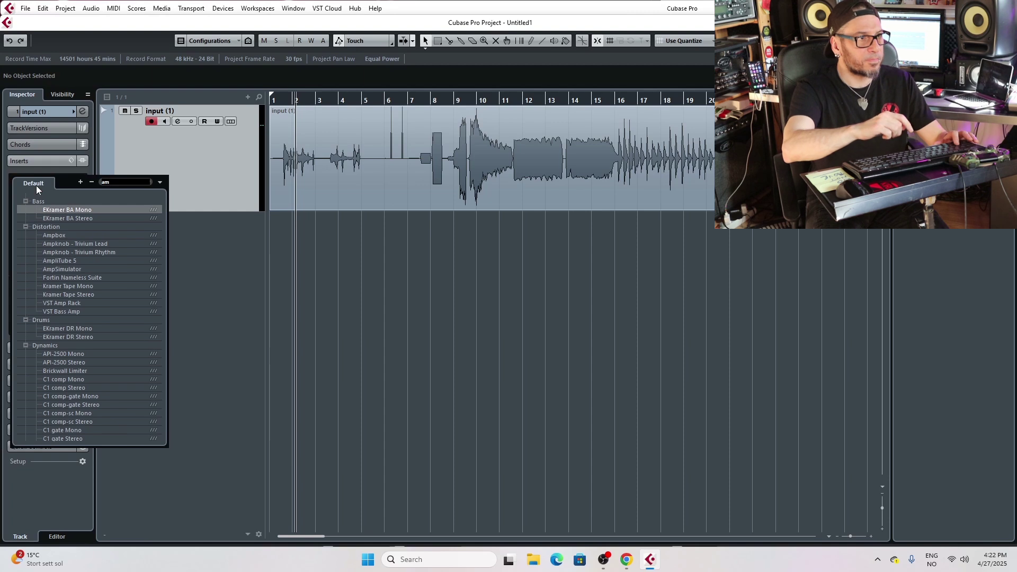
text(pboxx)
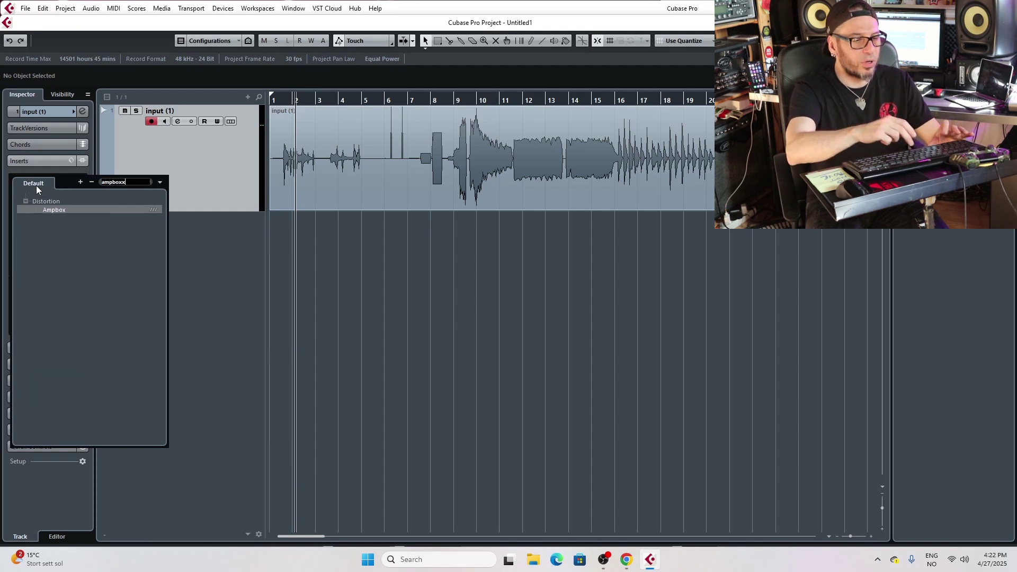
click(65, 212)
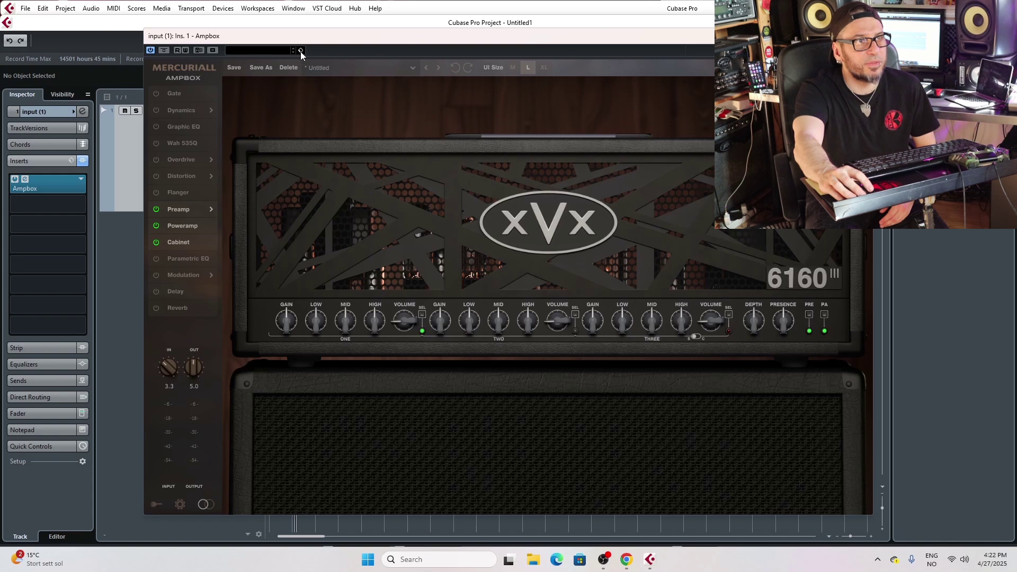
Load Ampbox's Rhythm_61 user preset, switch off the Cabinet module, and close the window.
click(301, 51)
click(329, 64)
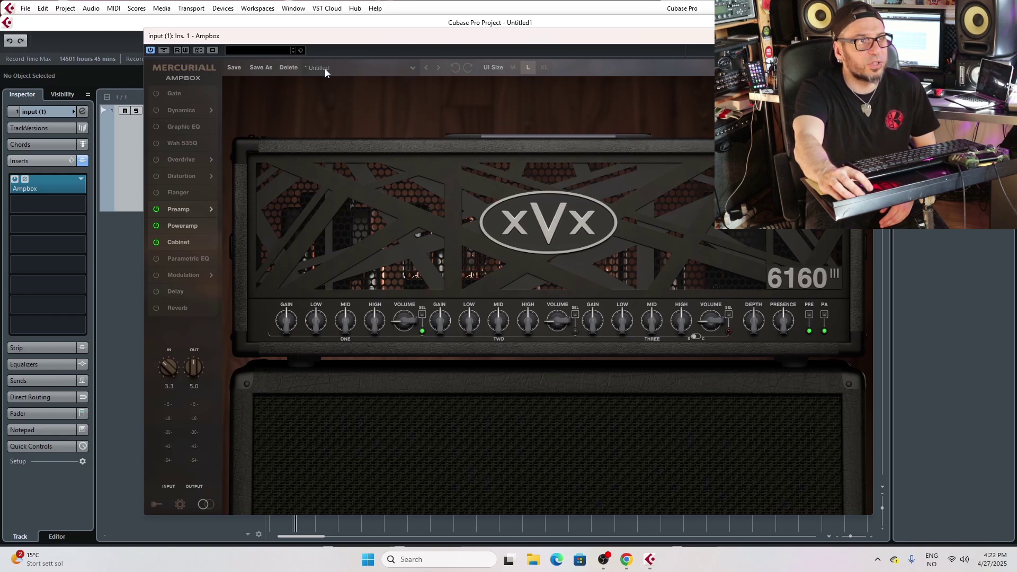
click(326, 69)
mouse_move(335, 137)
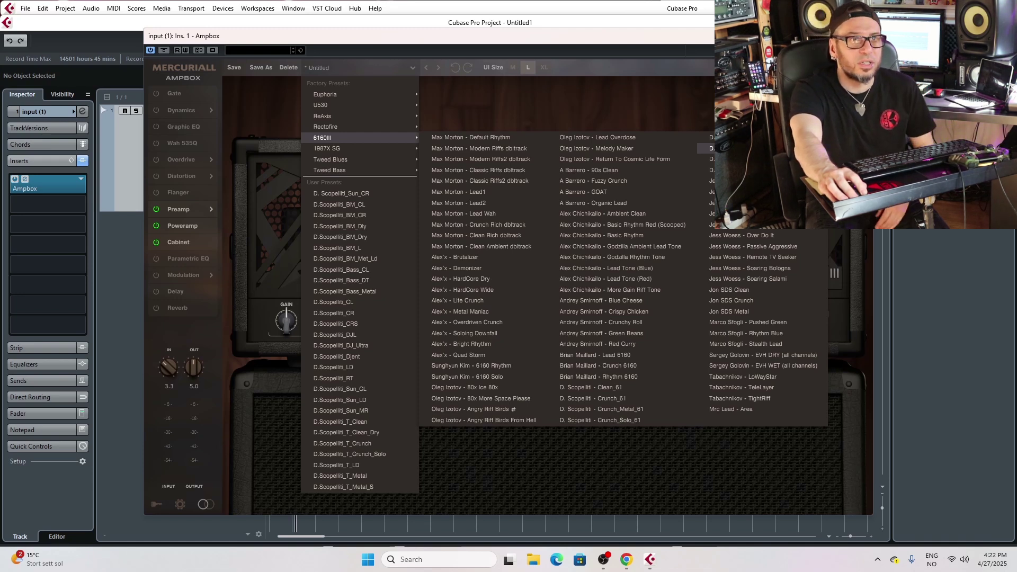
click(710, 148)
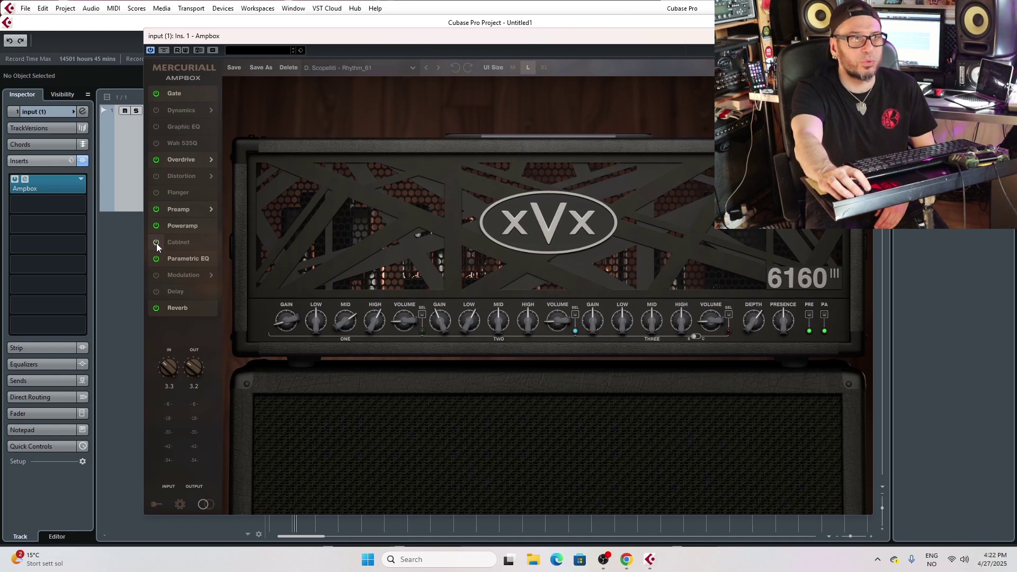
click(157, 243)
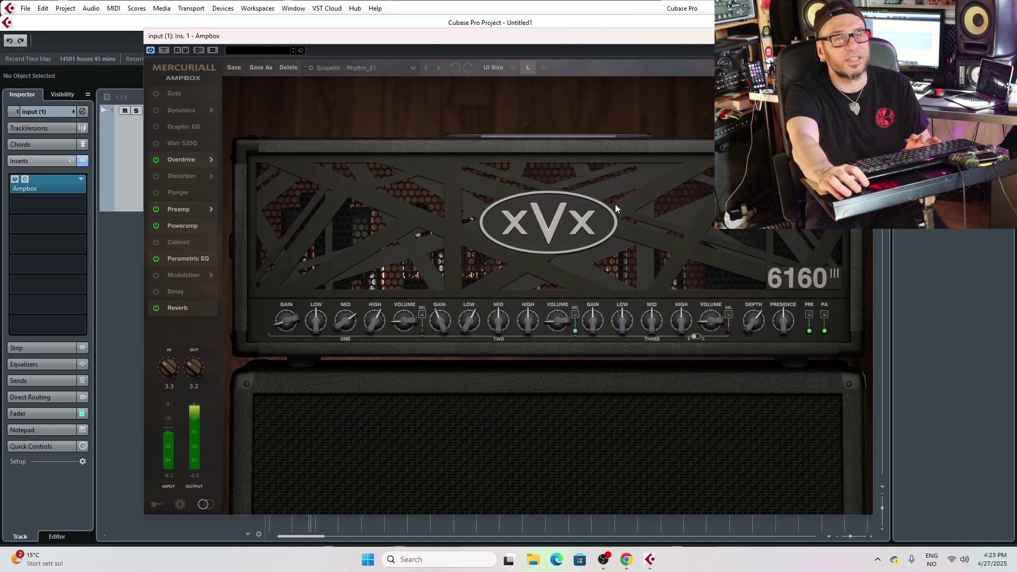
click(904, 534)
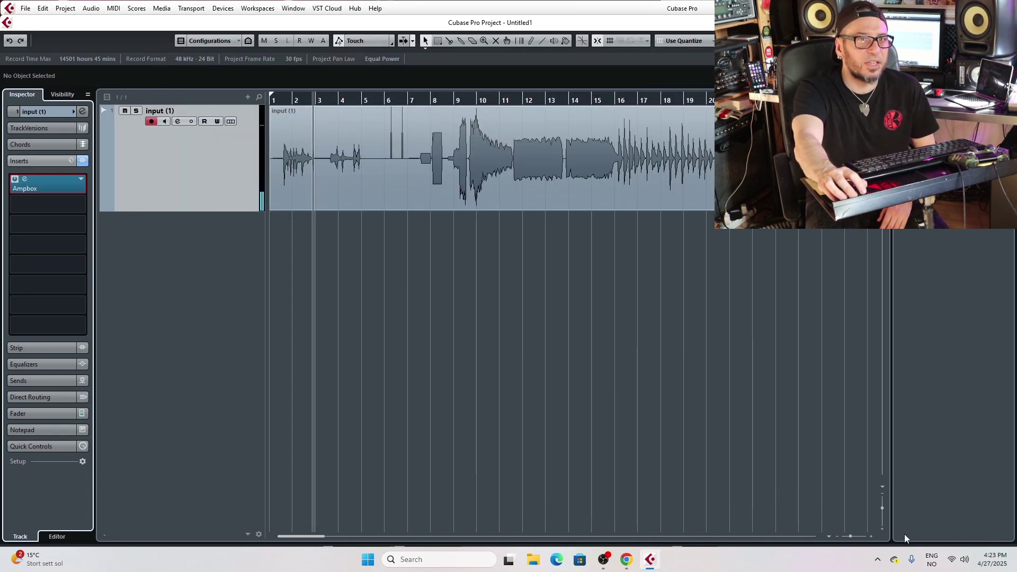
Export the input (1) event as output.wav, a 48 kHz 24-bit mono mixdown.
drag(851, 537, 846, 536)
click(483, 174)
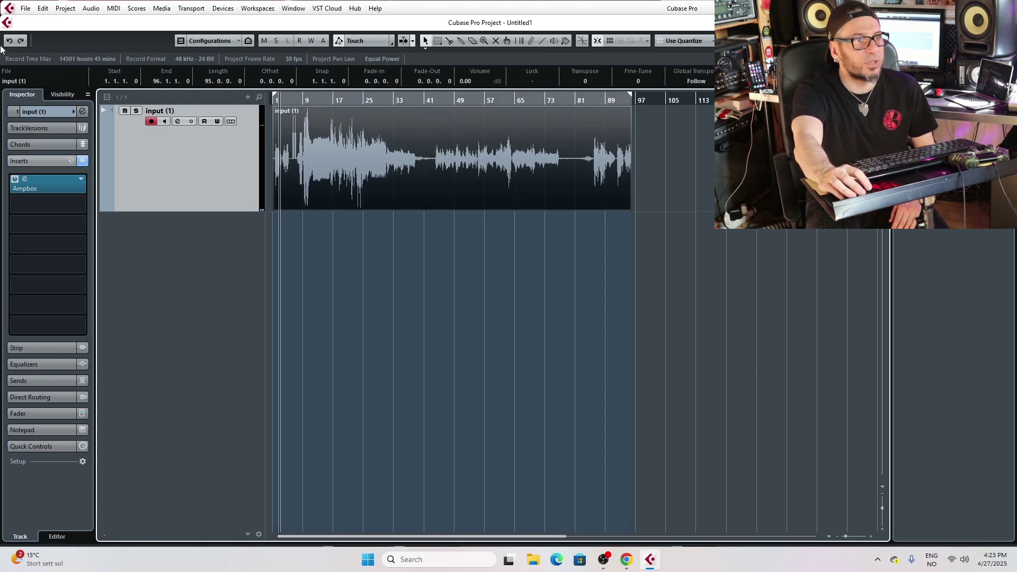
click(25, 11)
mouse_move(63, 177)
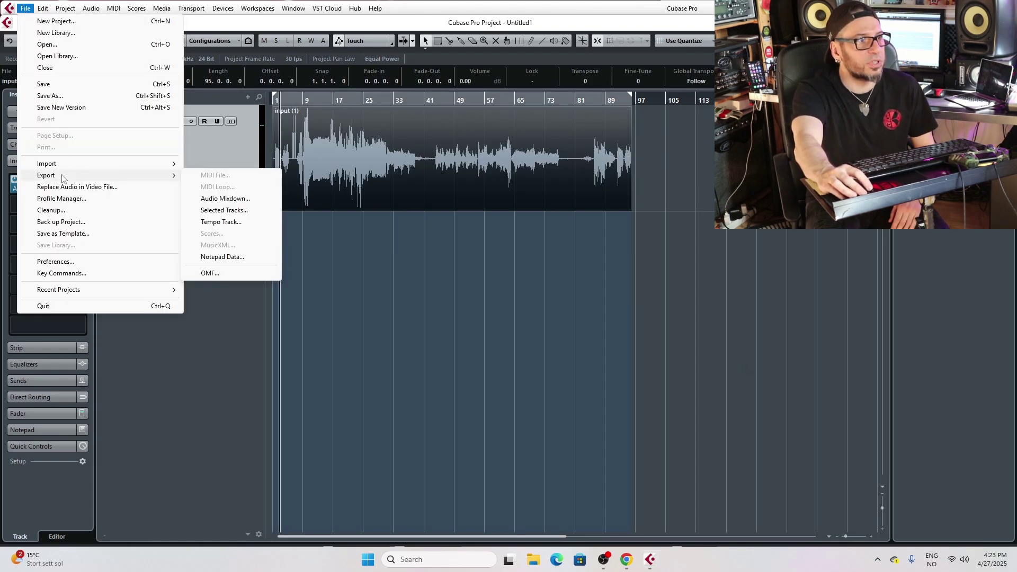
click(263, 199)
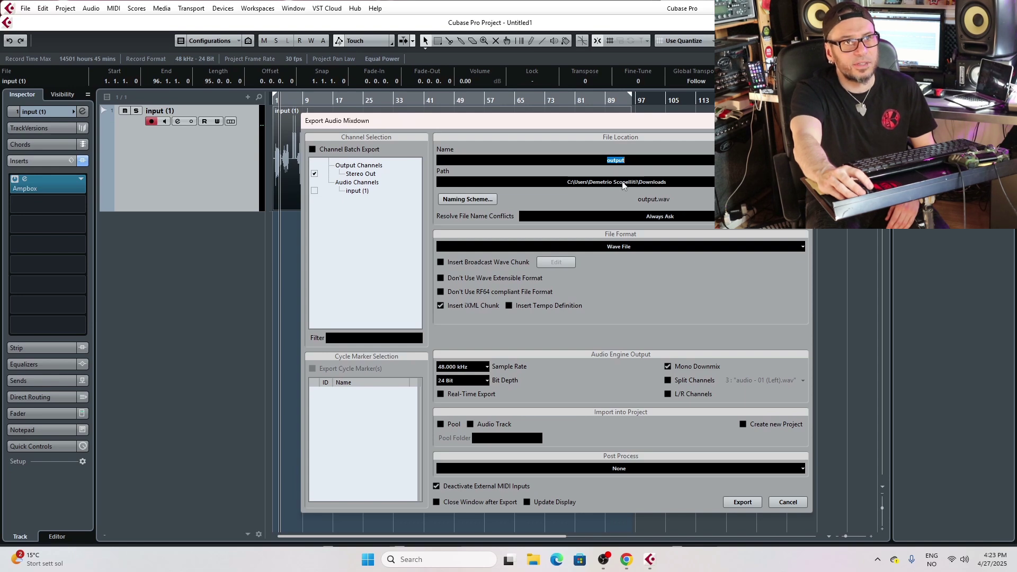
click(740, 503)
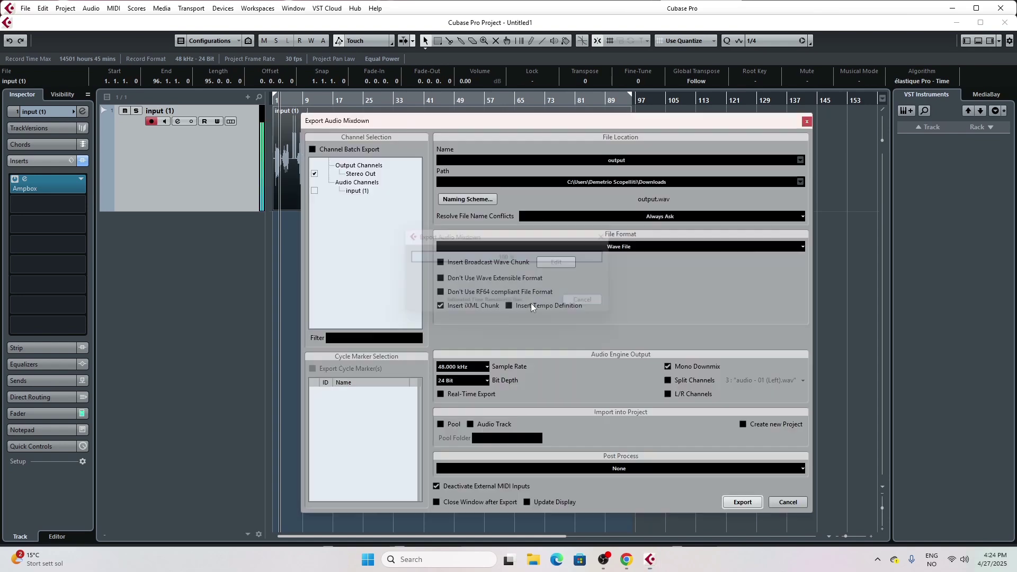
key(Escape)
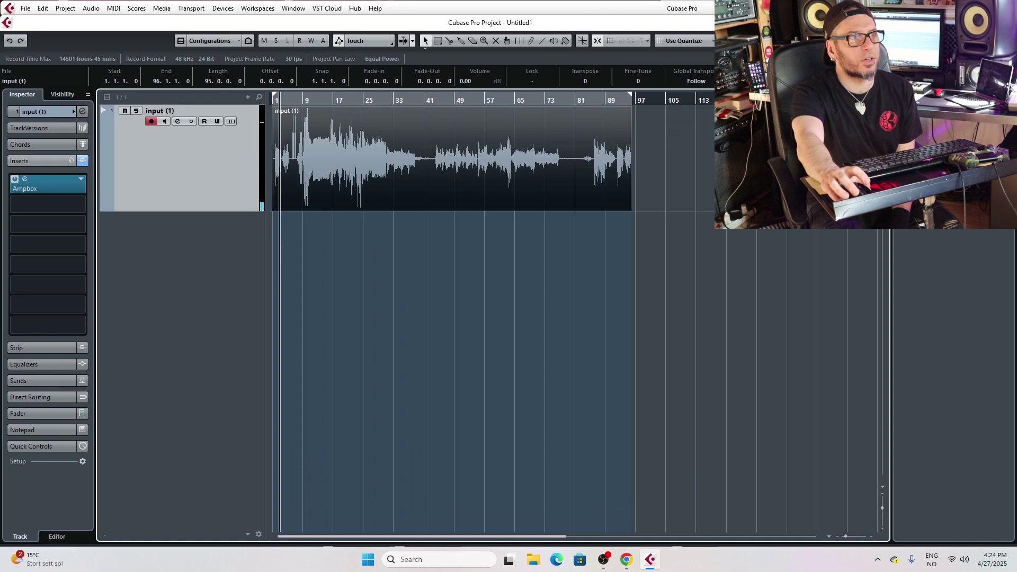
Quit Cubase without saving and open the Files panel in the Colab training notebook.
key(ctrl+w)
click(509, 295)
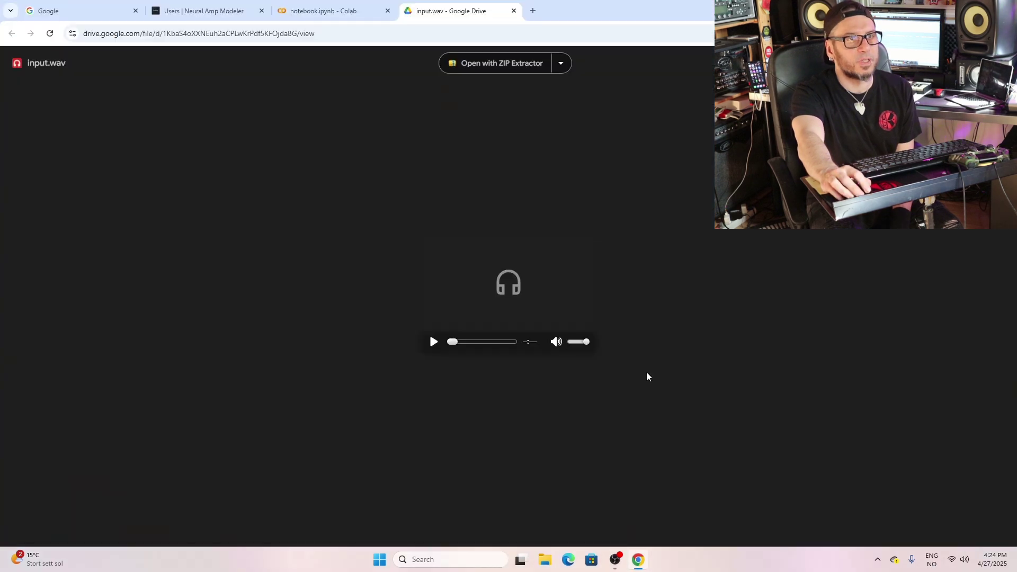
click(335, 11)
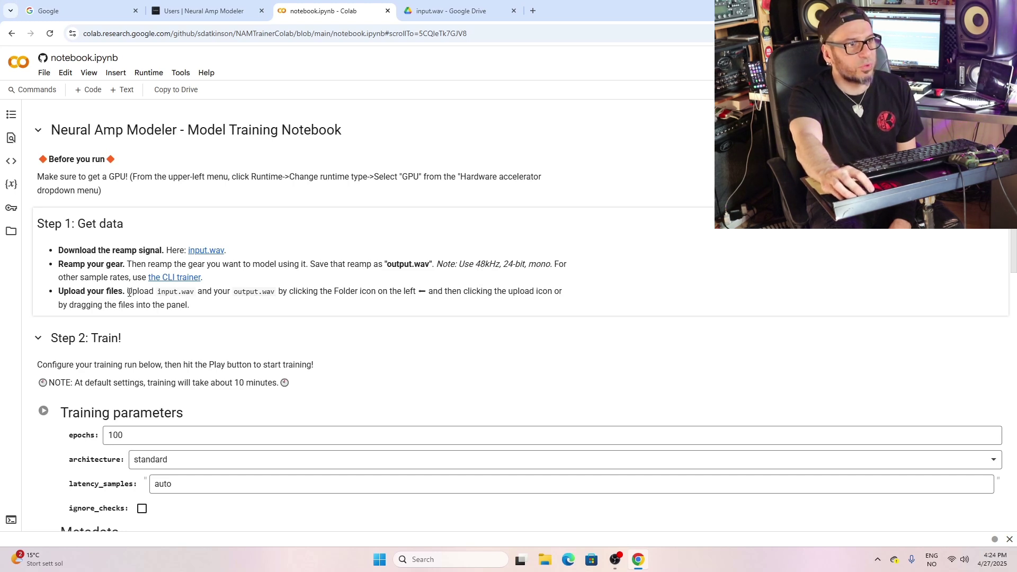
drag(129, 292, 448, 291)
click(448, 292)
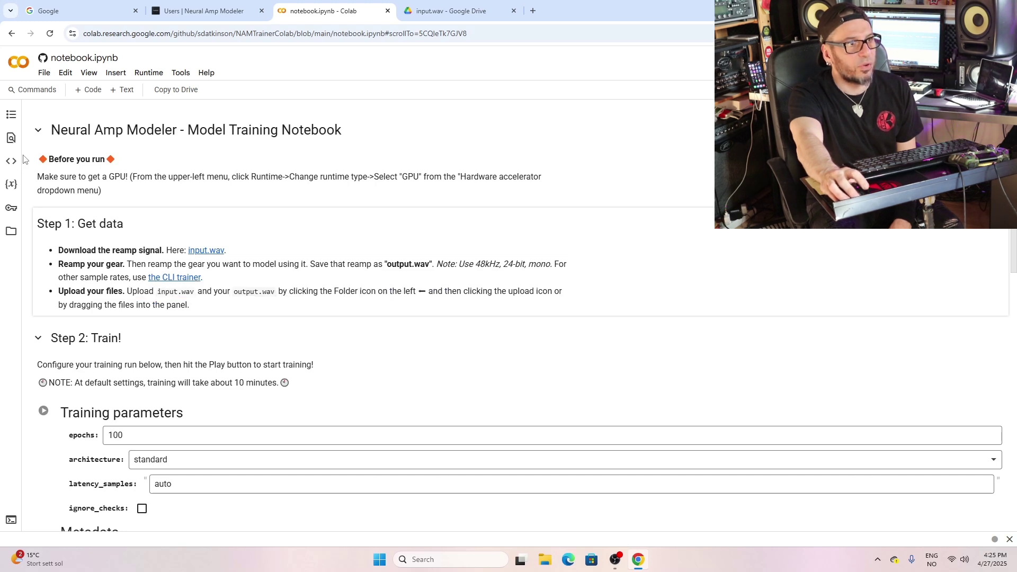
click(11, 233)
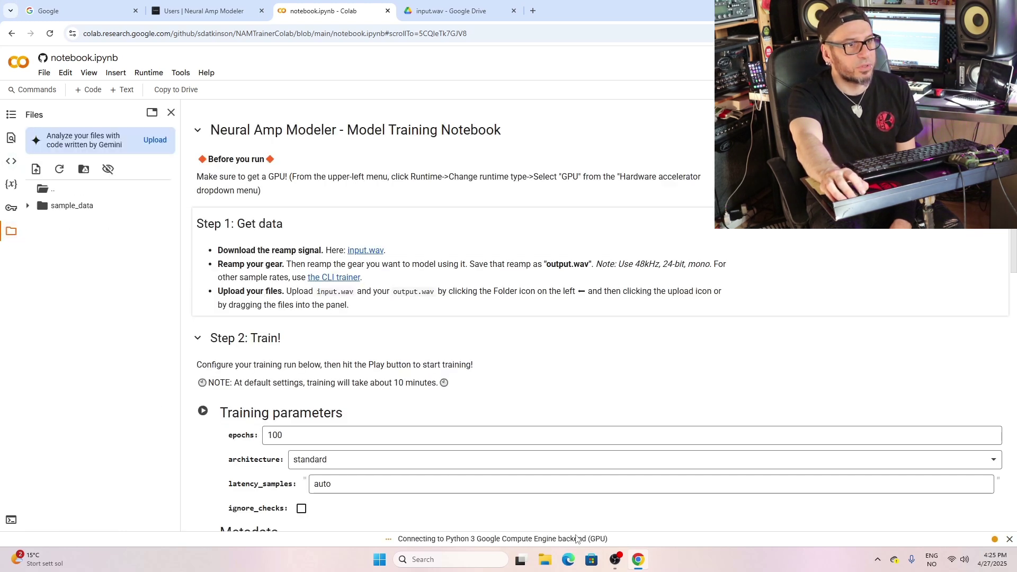
Drag input (1).wav and output.wav from Downloads into Colab's session storage.
click(552, 562)
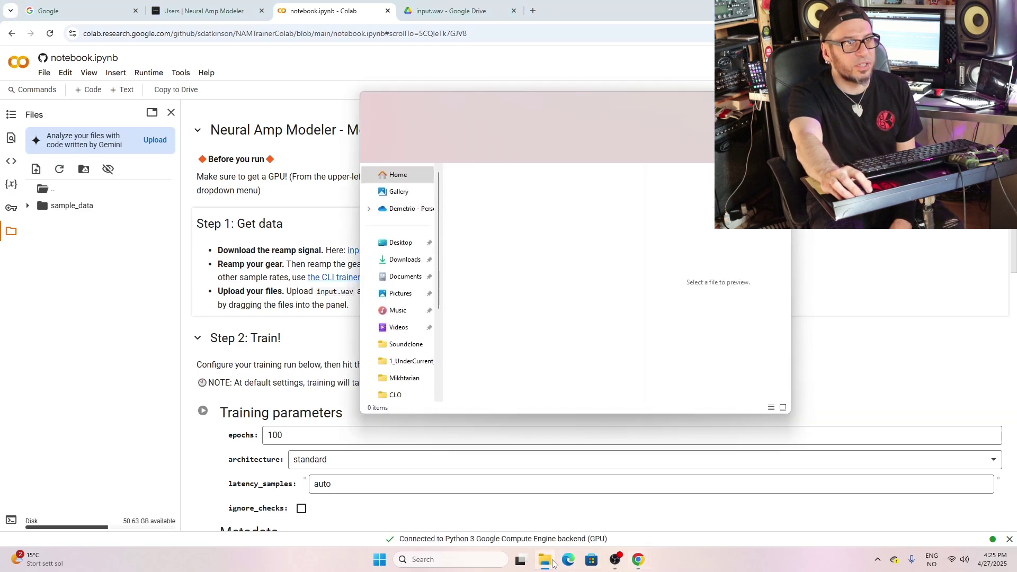
click(405, 260)
click(475, 218)
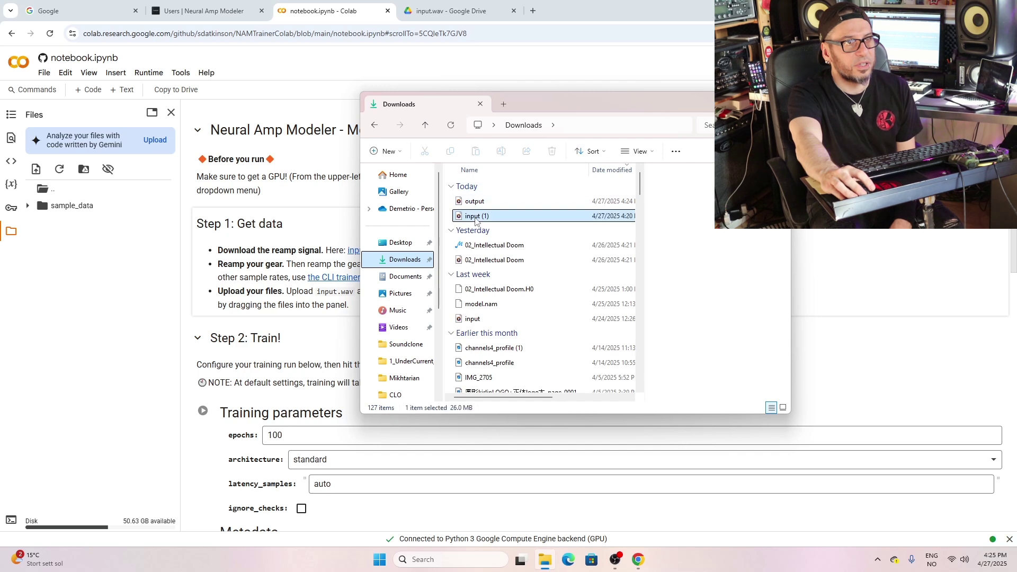
ctrl+click(479, 205)
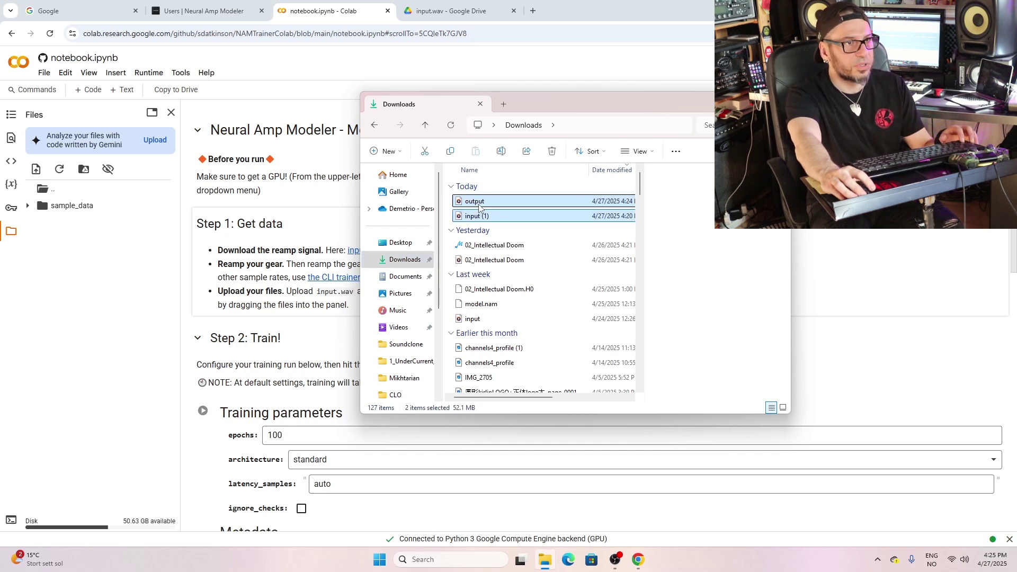
drag(479, 206, 92, 290)
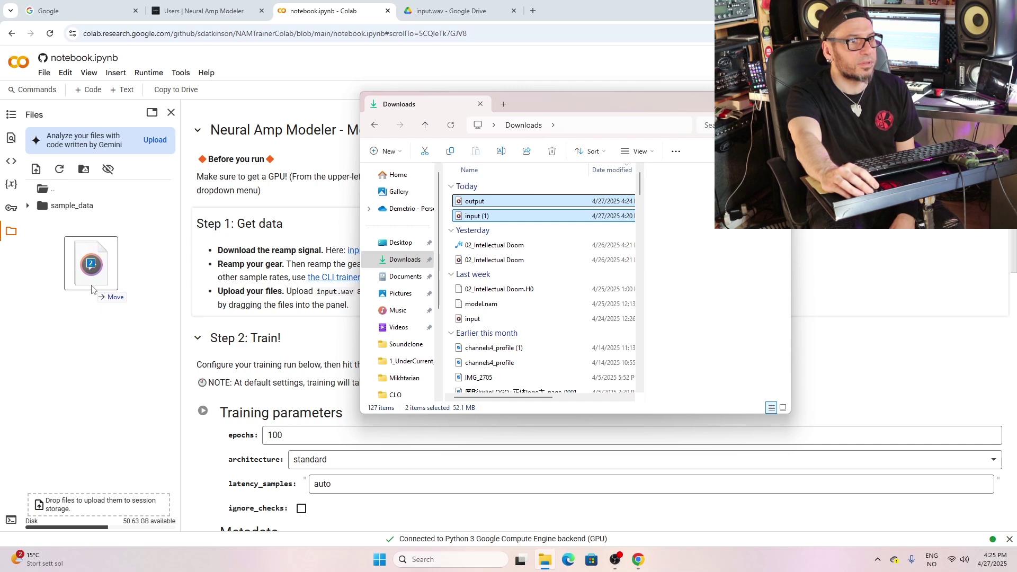
drag(92, 288, 96, 264)
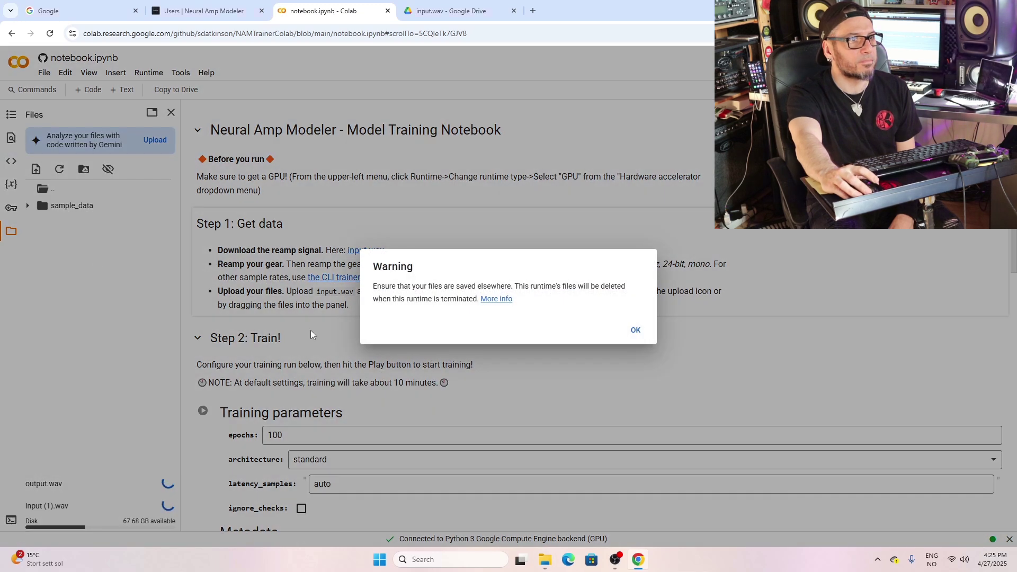
click(636, 331)
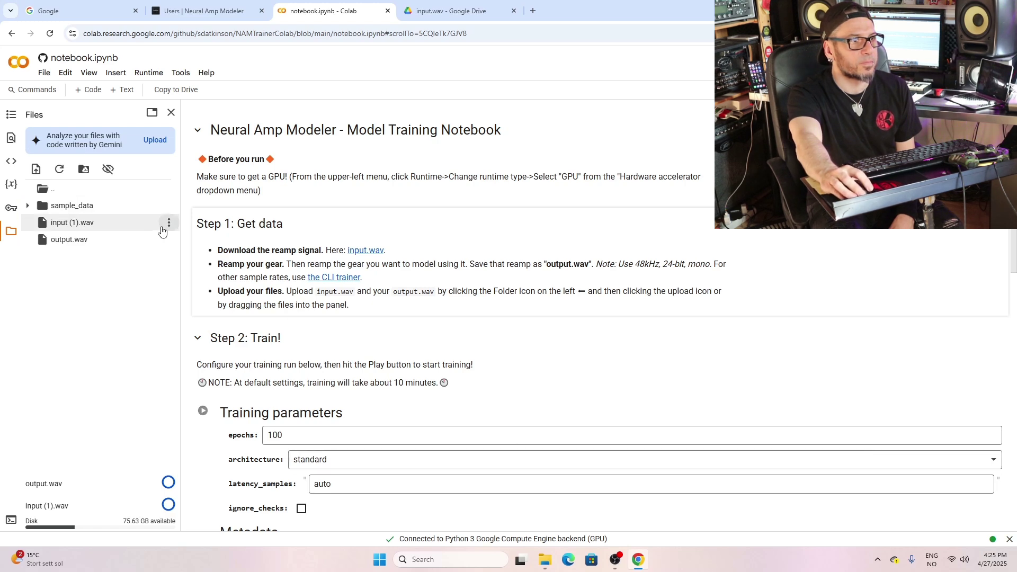
click(168, 222)
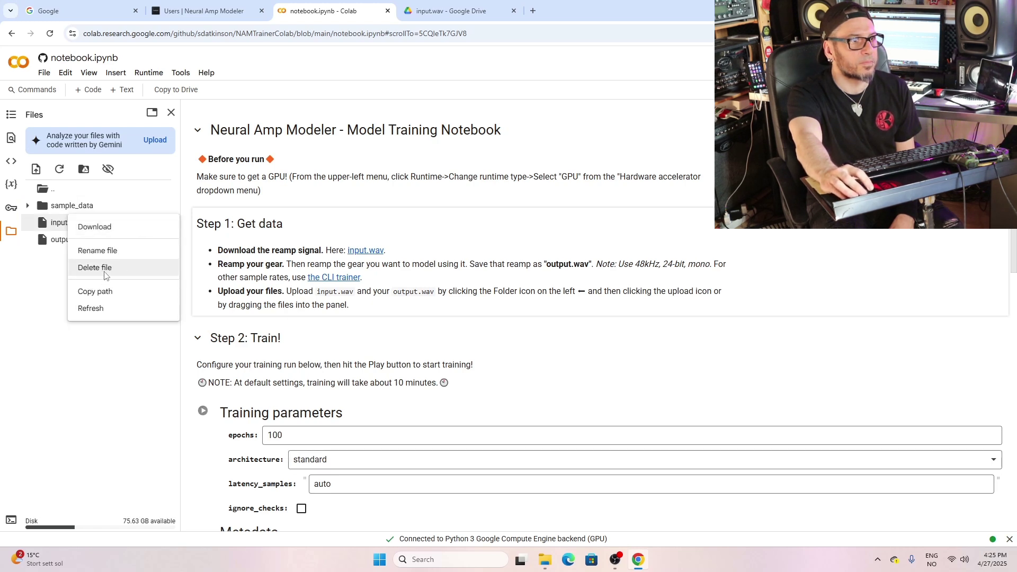
Set the metadata name to 5150 and enter the modeler's name.
key(Escape)
scroll(403, 333, down, 3)
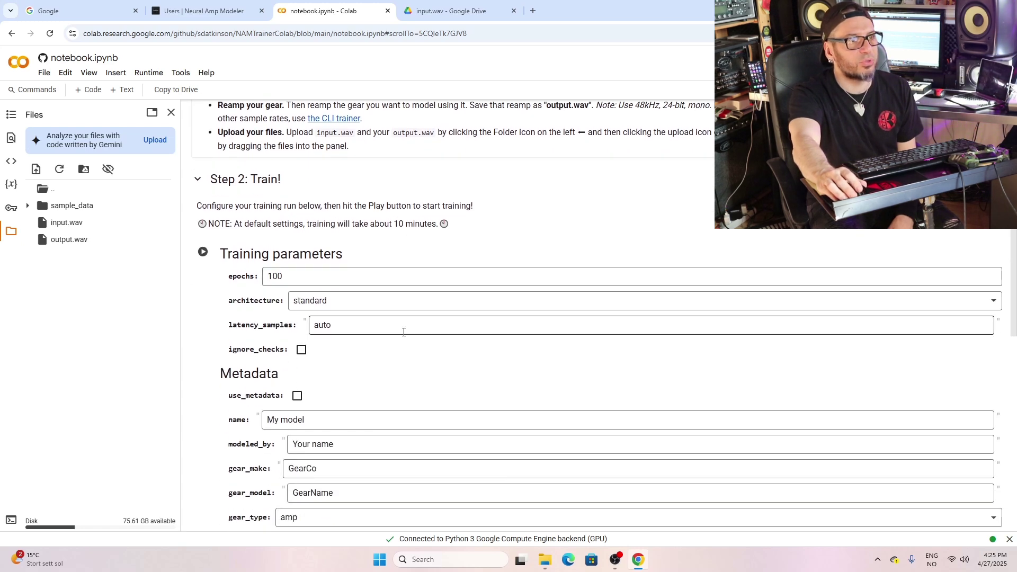
scroll(262, 326, down, 1)
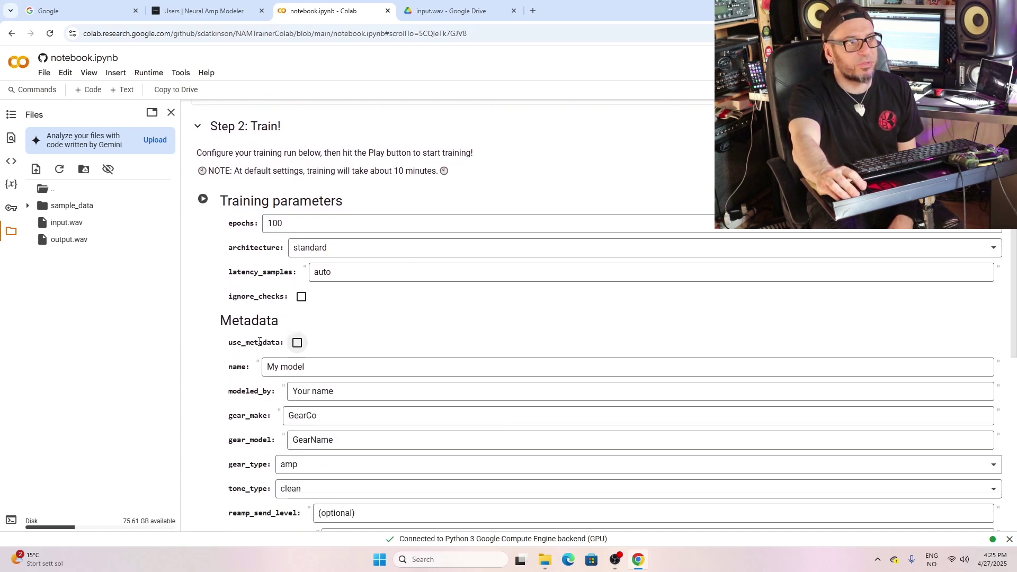
triple_click(318, 365)
scroll(281, 349, down, 1)
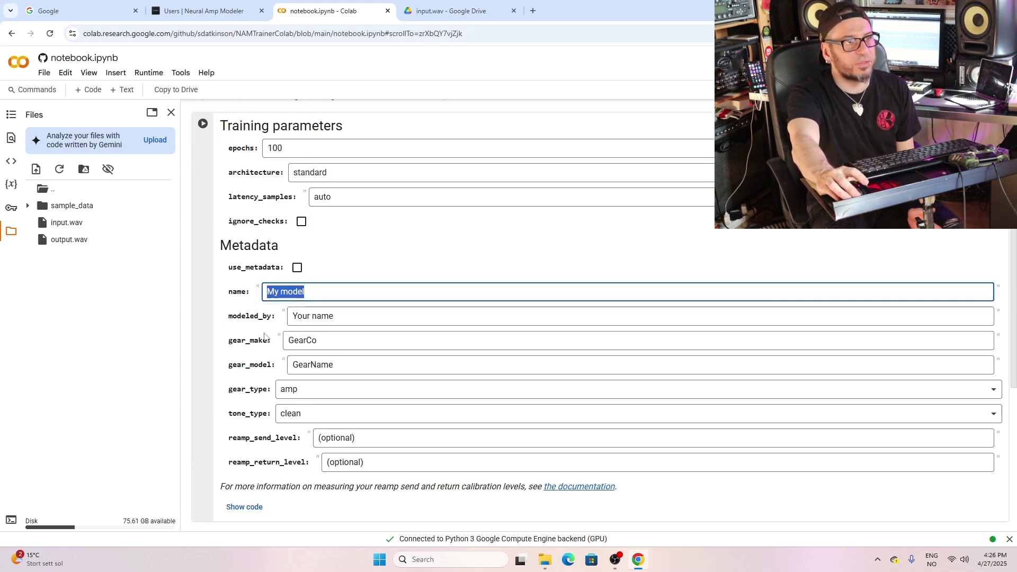
text(5150)
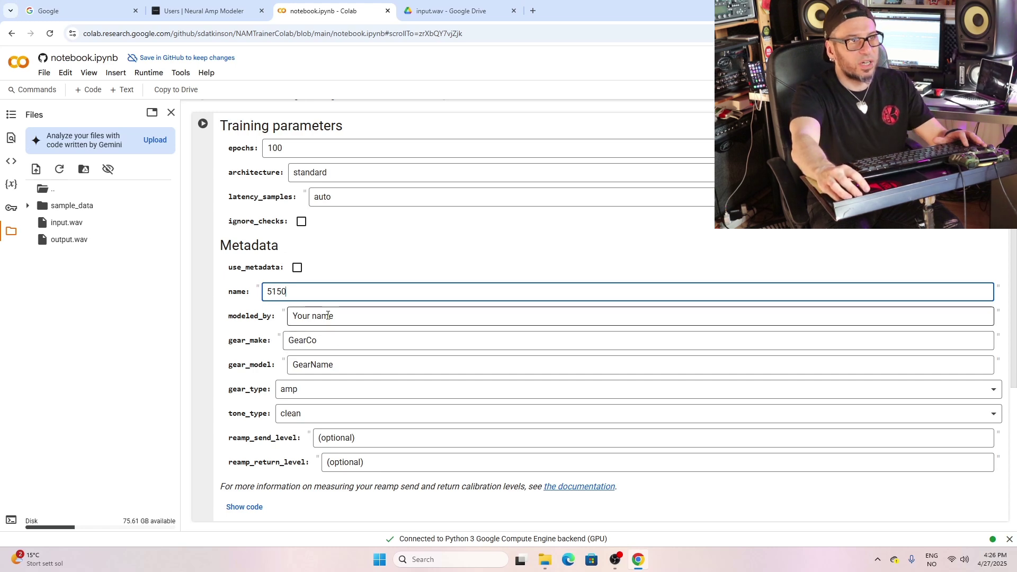
triple_click(326, 316)
text(Dimitry)
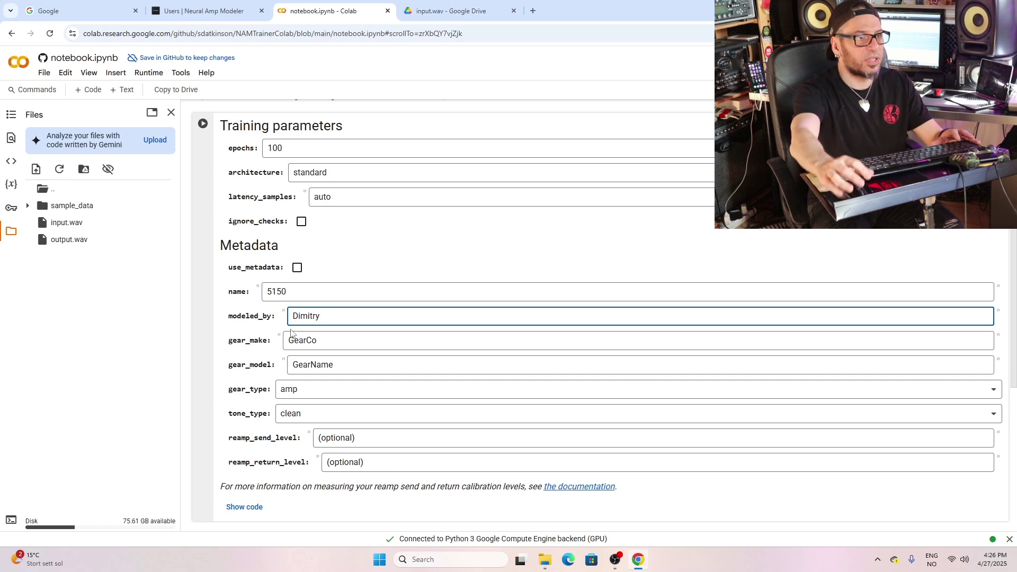
Set gear_make to Inspiria and gear_model to 5150_Mercuriall.
drag(332, 343, 287, 341)
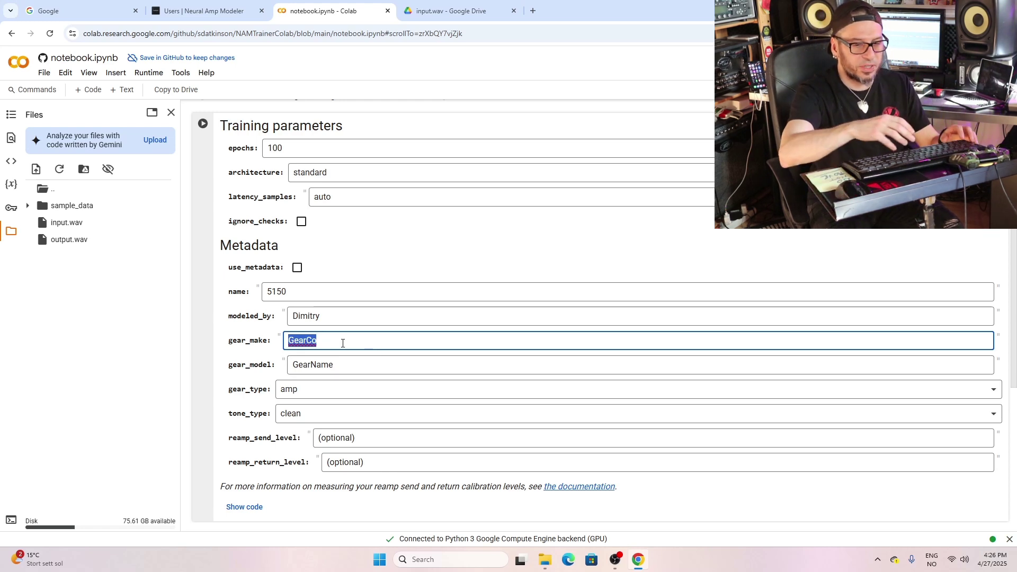
text(Inspiria)
click(339, 364)
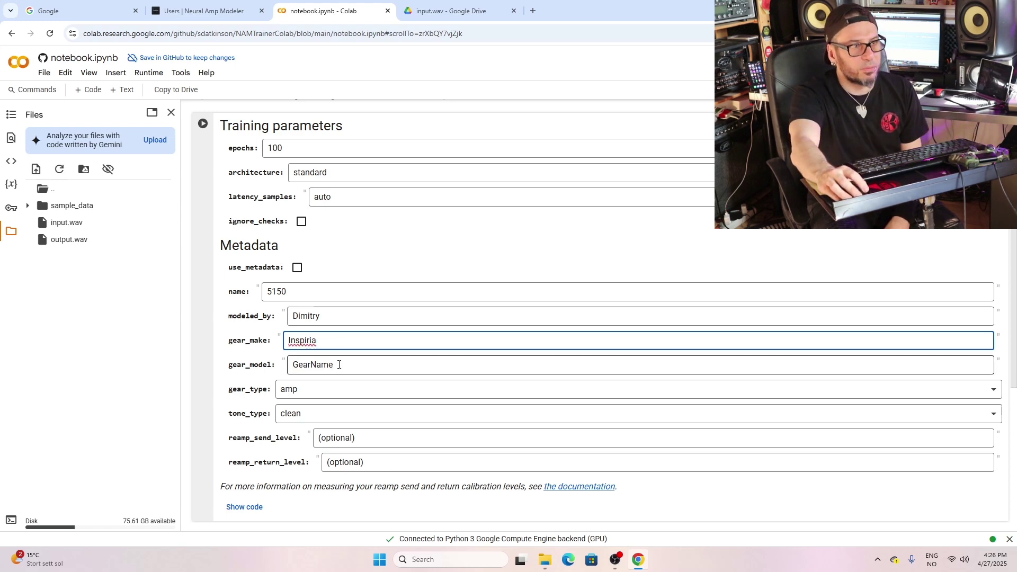
drag(339, 364, 271, 365)
text(5150)
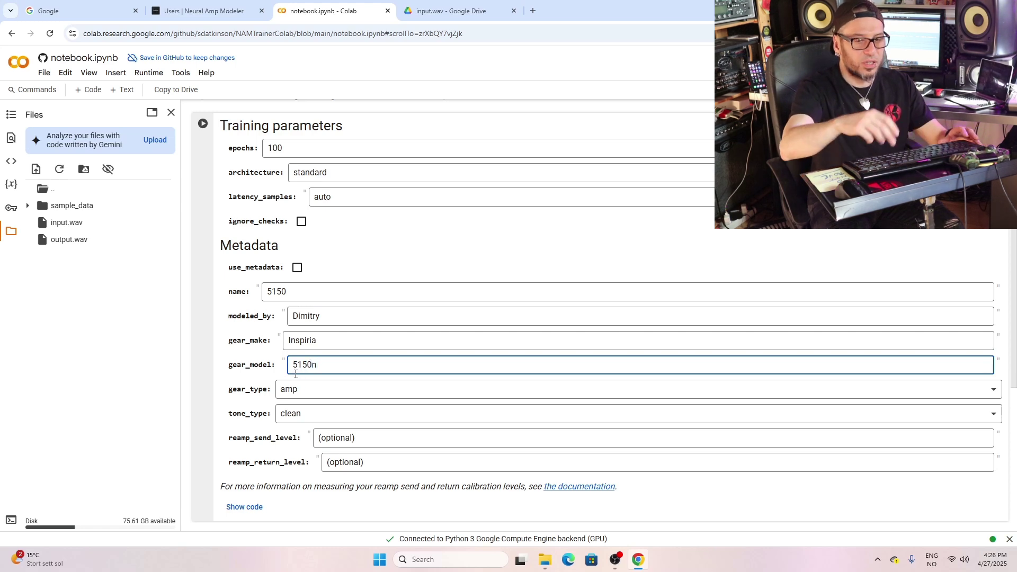
text(_Me)
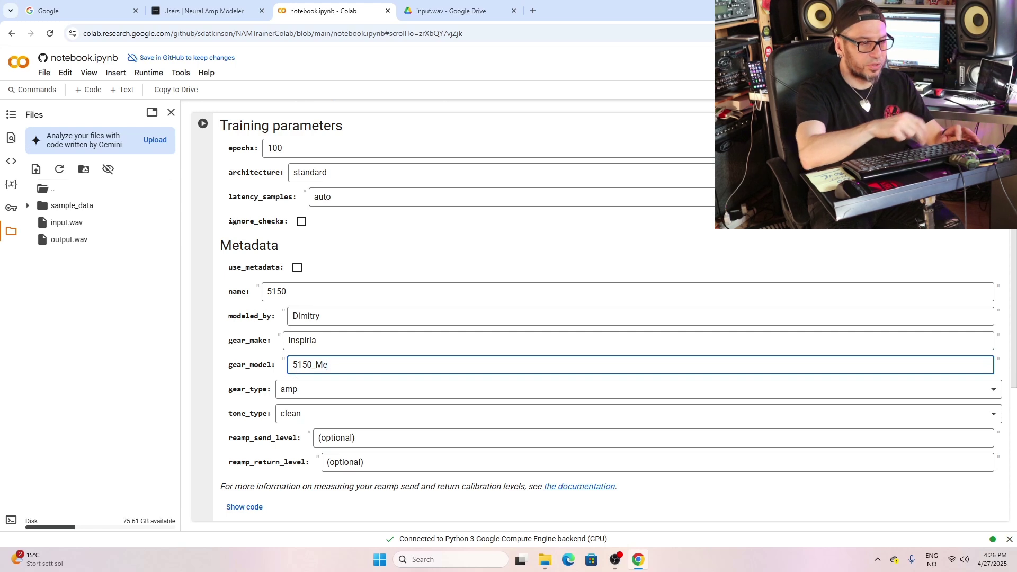
text(riall)
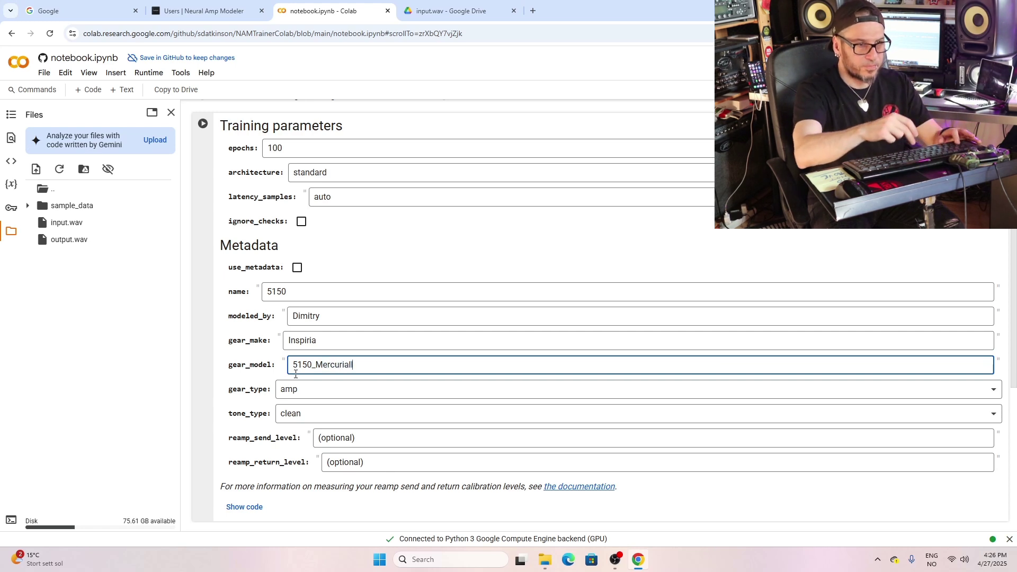
scroll(295, 374, down, 3)
scroll(300, 220, up, 4)
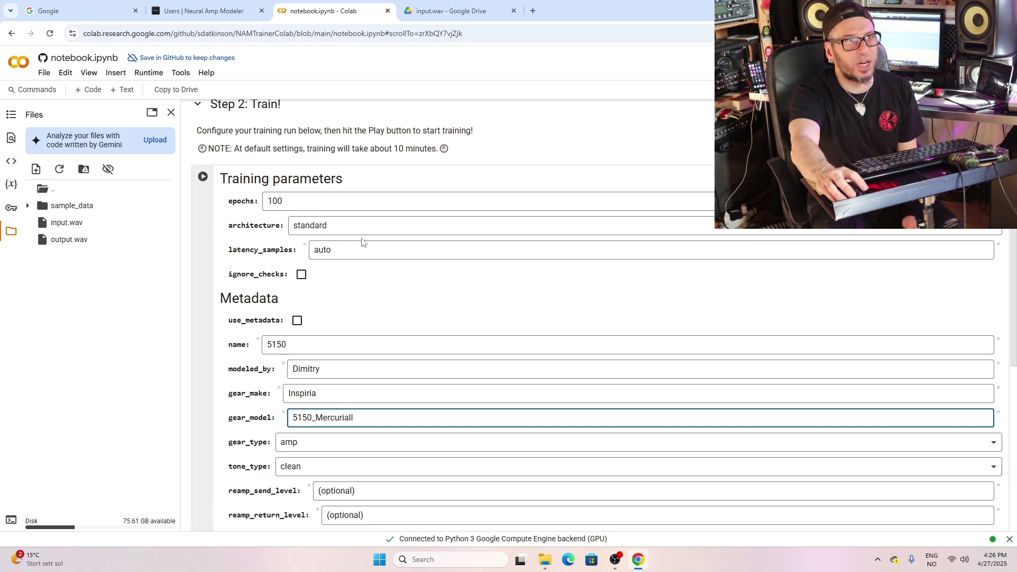
scroll(400, 285, down, 5)
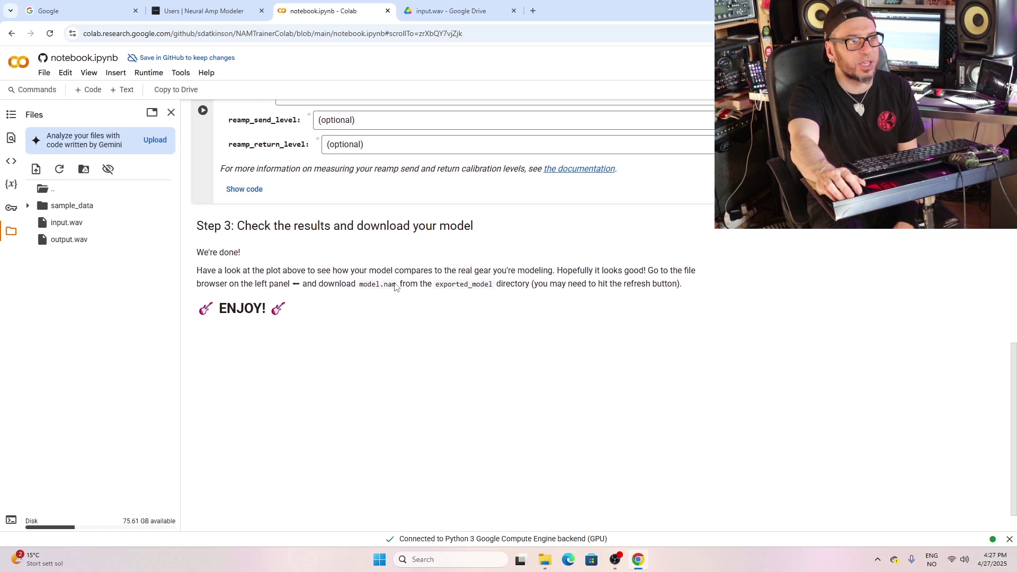
scroll(396, 286, up, 8)
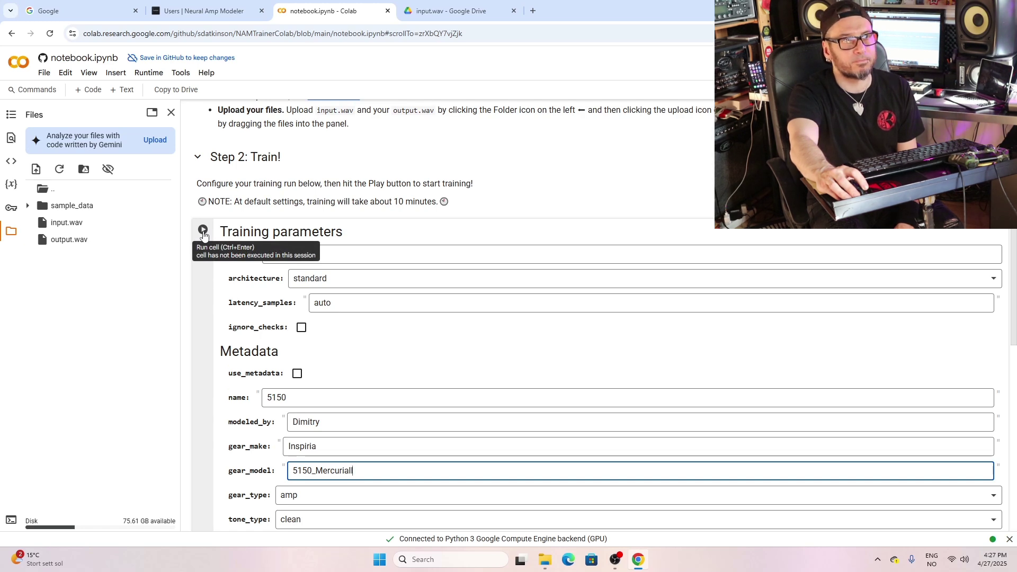
Run the Training parameters cell anyway and train the model into exported_models/version_0.
click(203, 233)
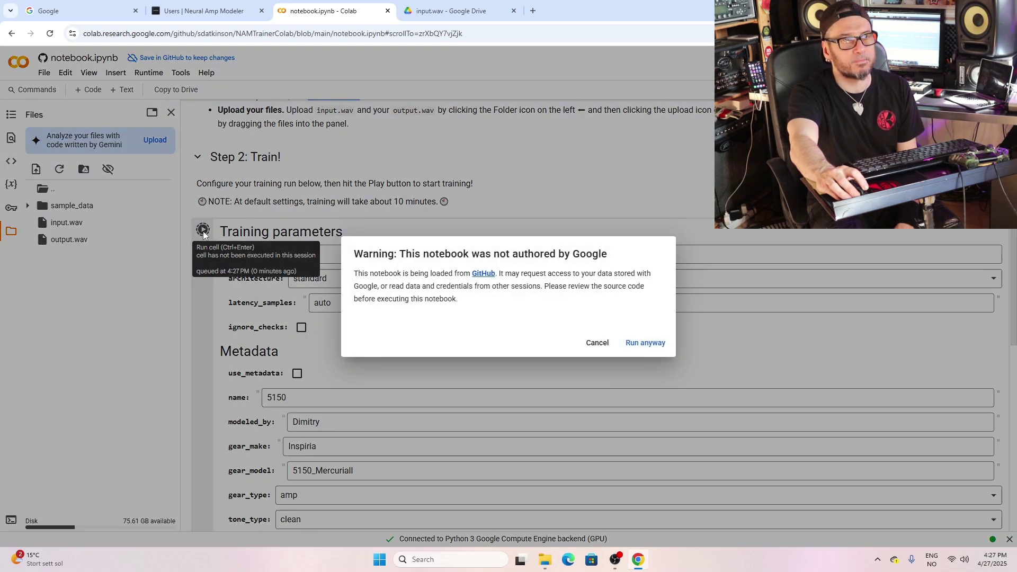
click(646, 344)
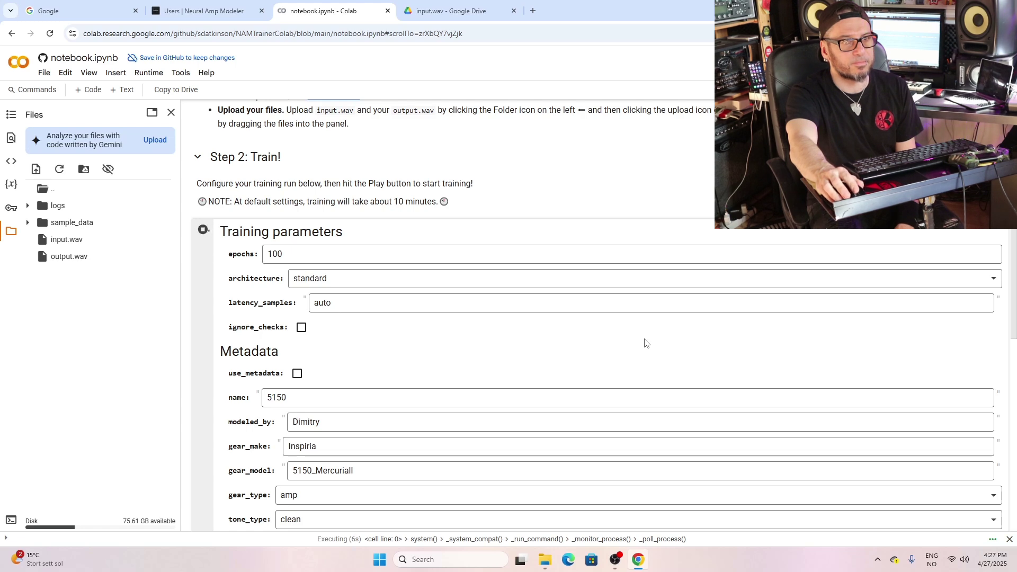
scroll(645, 342, down, 3)
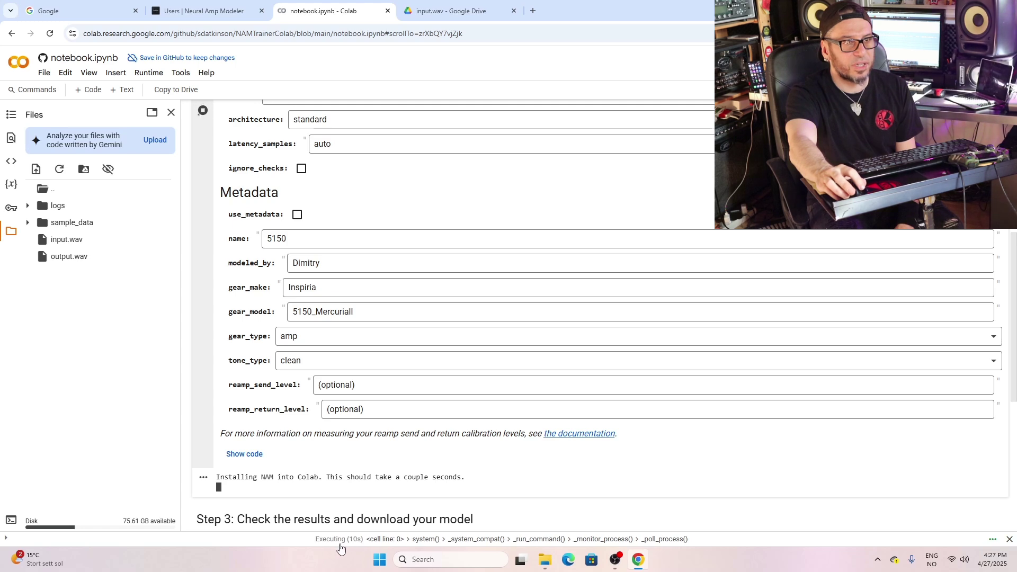
scroll(378, 399, down, 4)
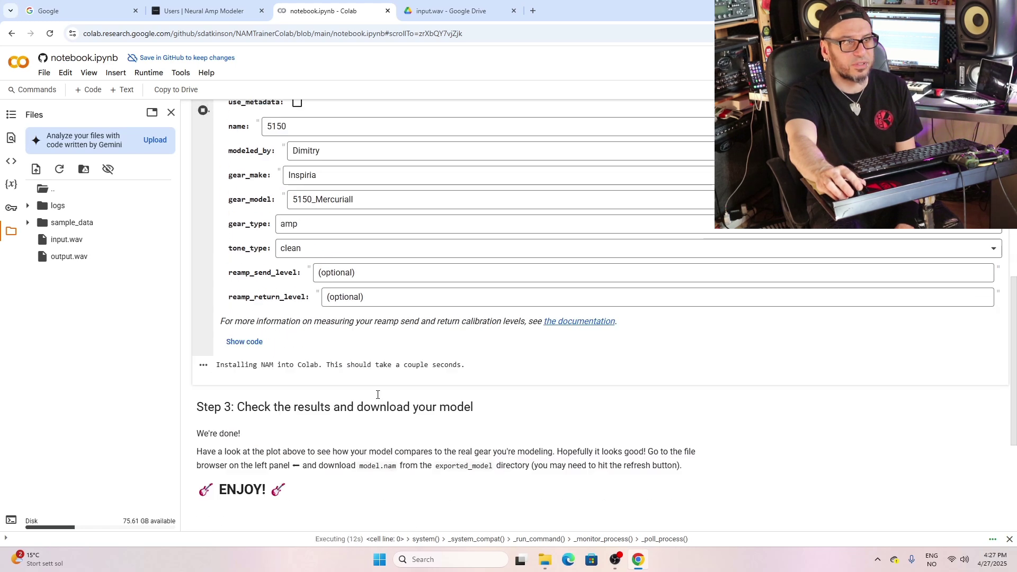
scroll(378, 399, up, 6)
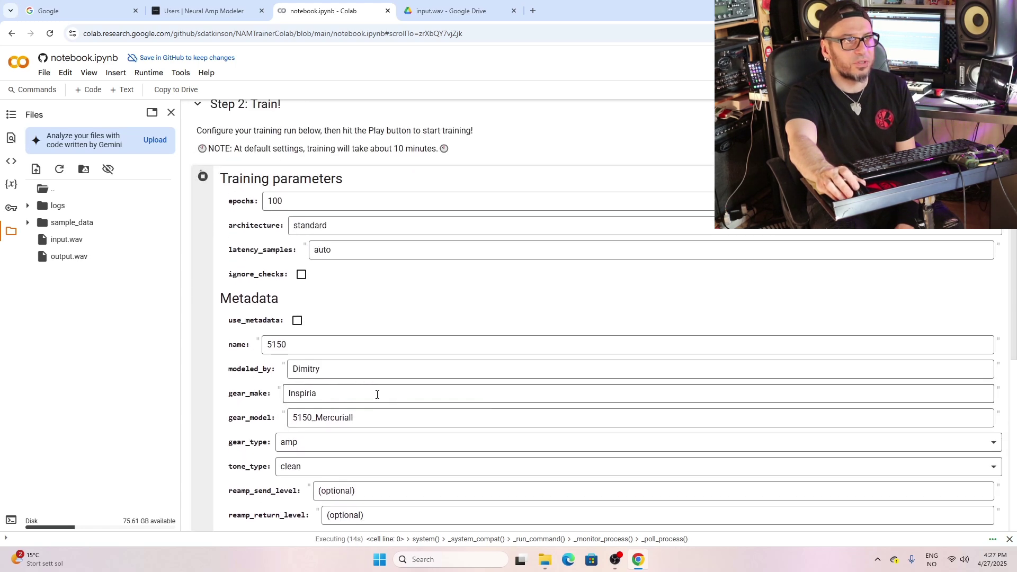
scroll(377, 396, down, 3)
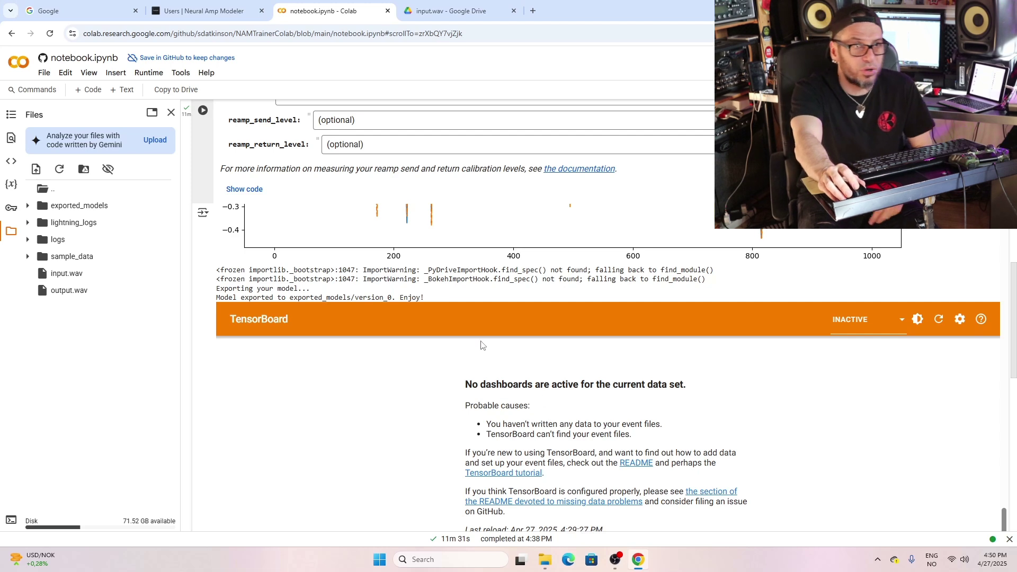
Scroll the finished notebook to 'Step 3: Check the results and download your model'.
scroll(397, 393, up, 2)
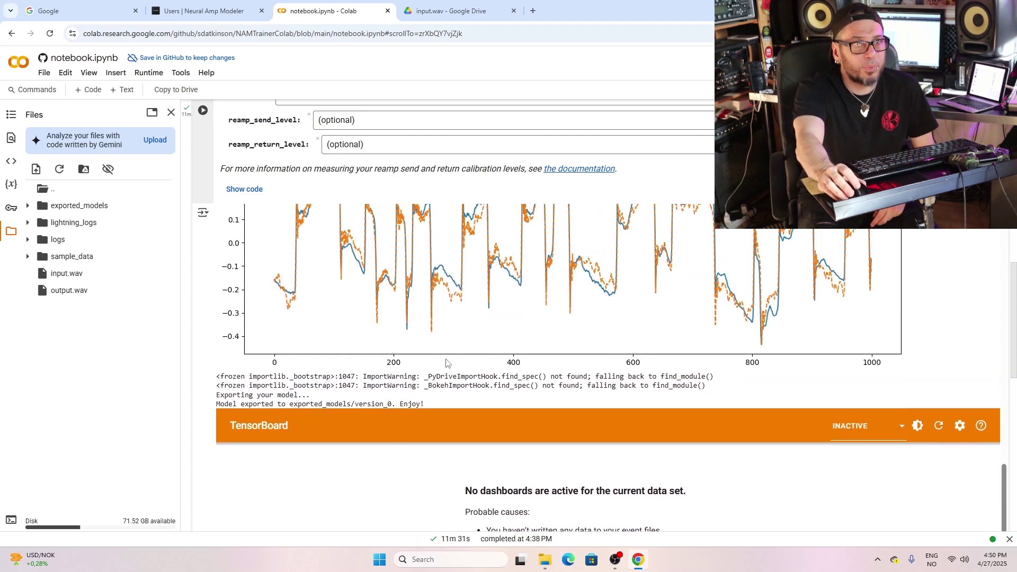
scroll(447, 363, up, 2)
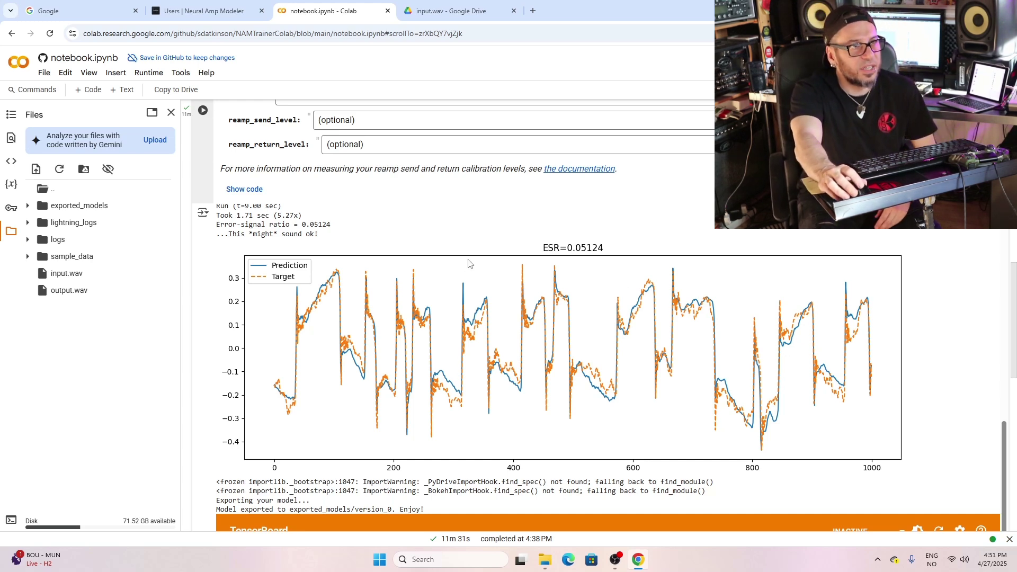
scroll(318, 255, down, 4)
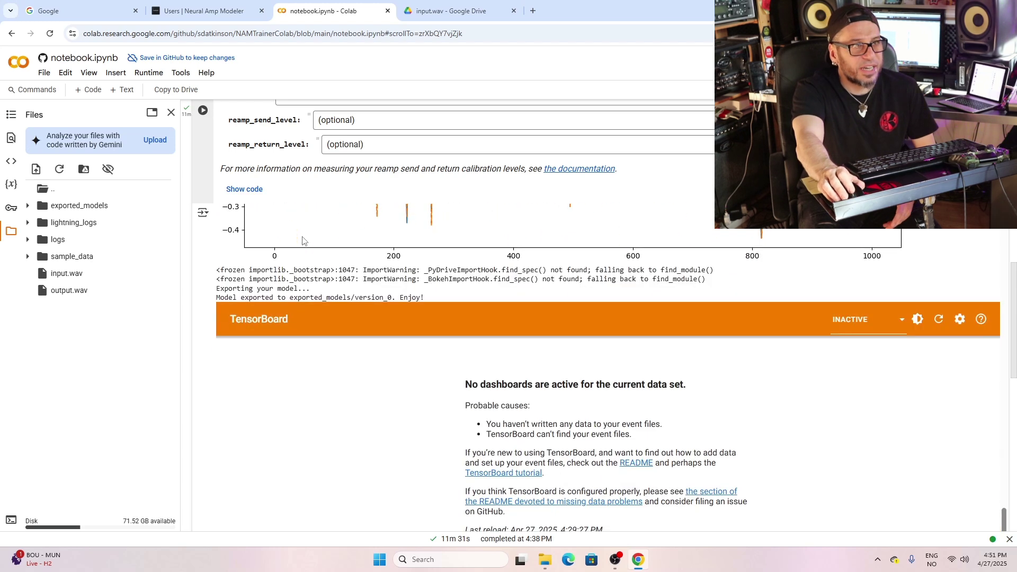
scroll(313, 276, down, 12)
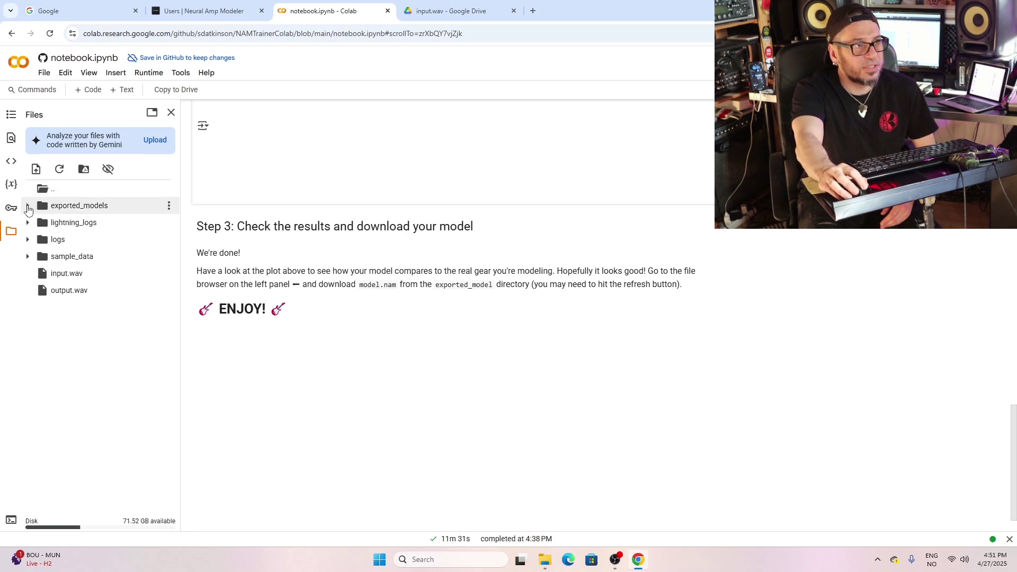
Download model.nam from exported_models/version_0 to Downloads, show it in its folder, then return.
click(28, 206)
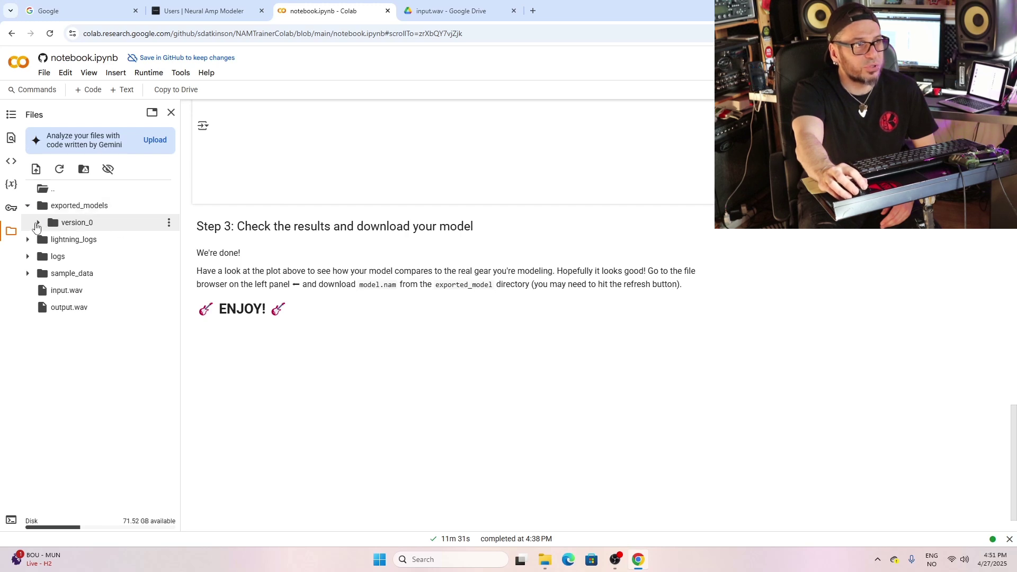
click(37, 223)
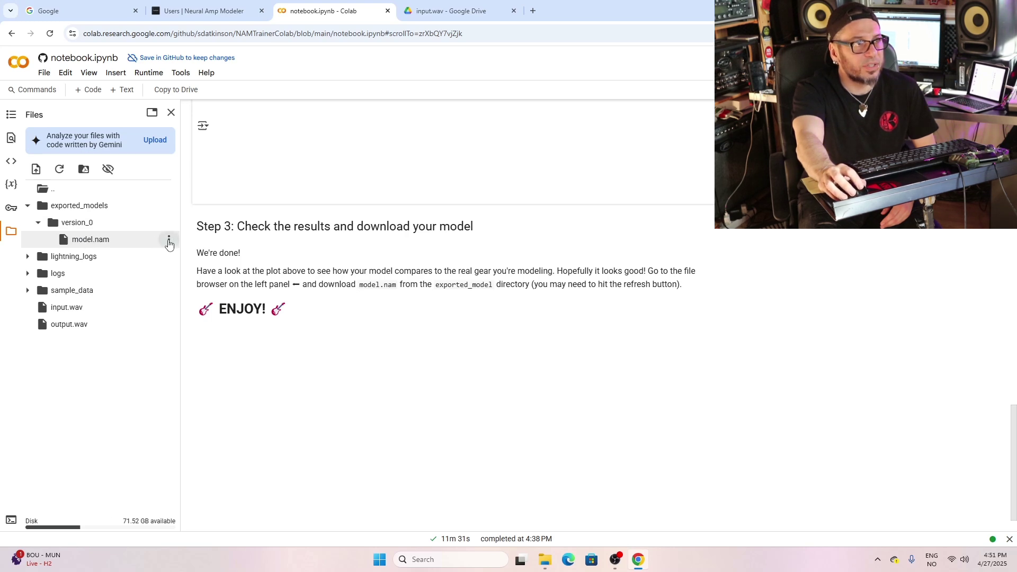
click(169, 242)
click(186, 253)
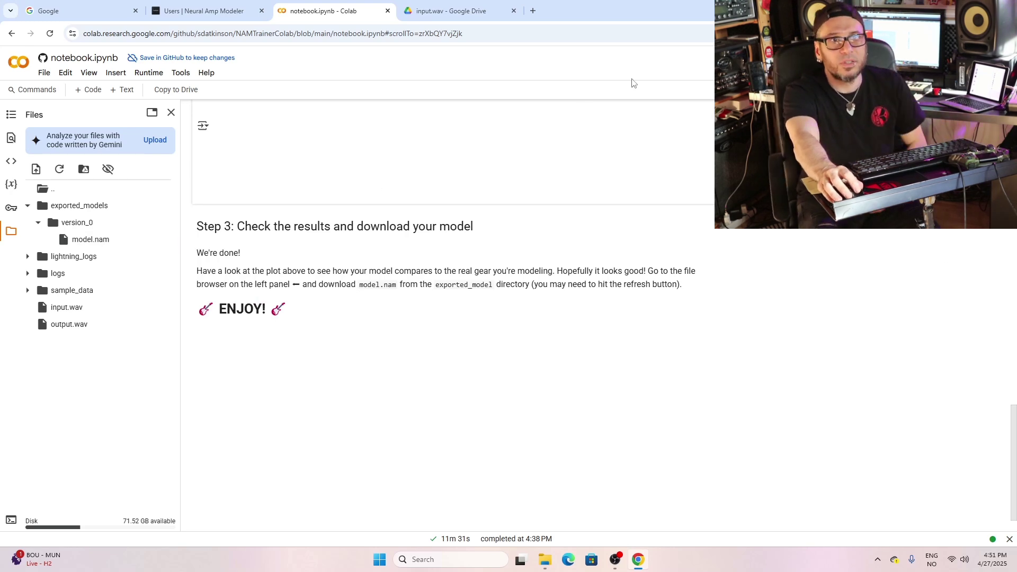
click(994, 66)
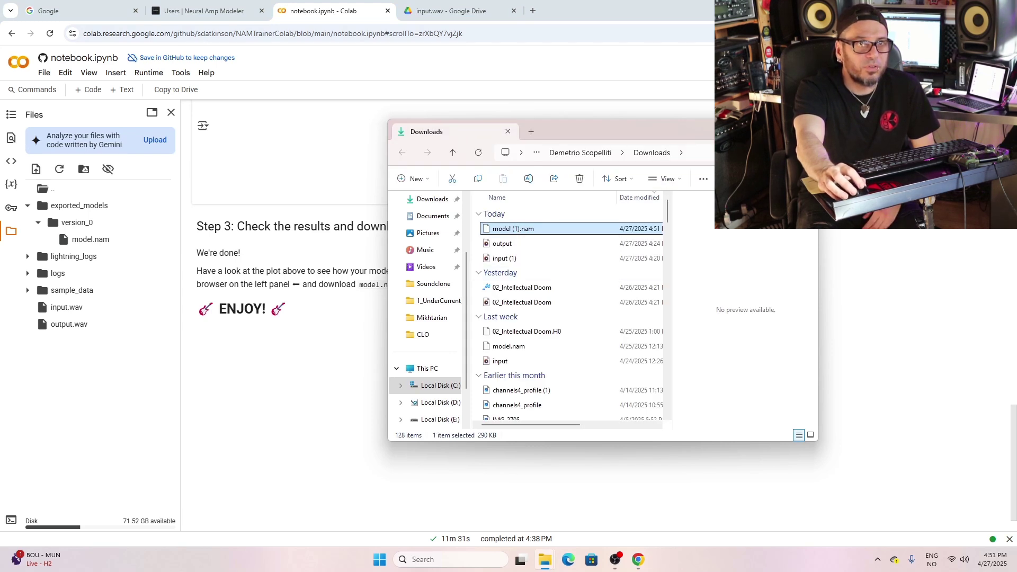
key(alt+Tab)
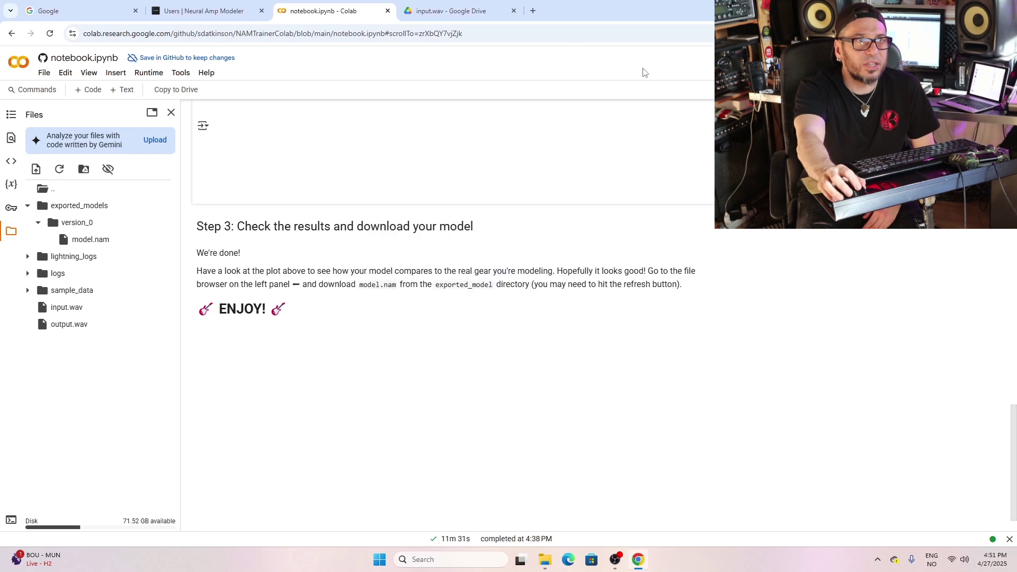
Launch Cubase from the desktop, dismiss the Hub and choose File > New Project.
key(alt+Tab)
key(alt+Tab)
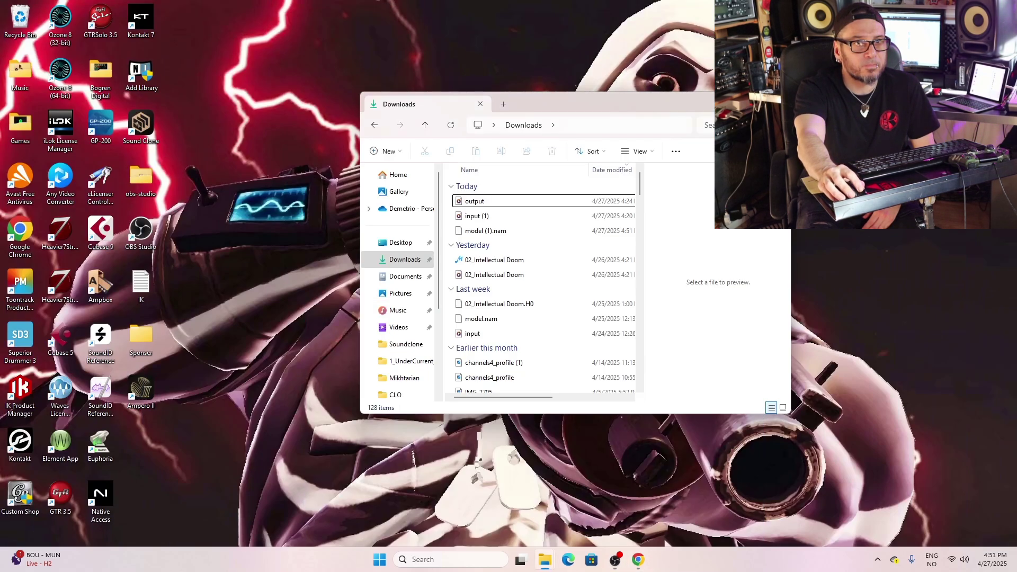
double_click(101, 232)
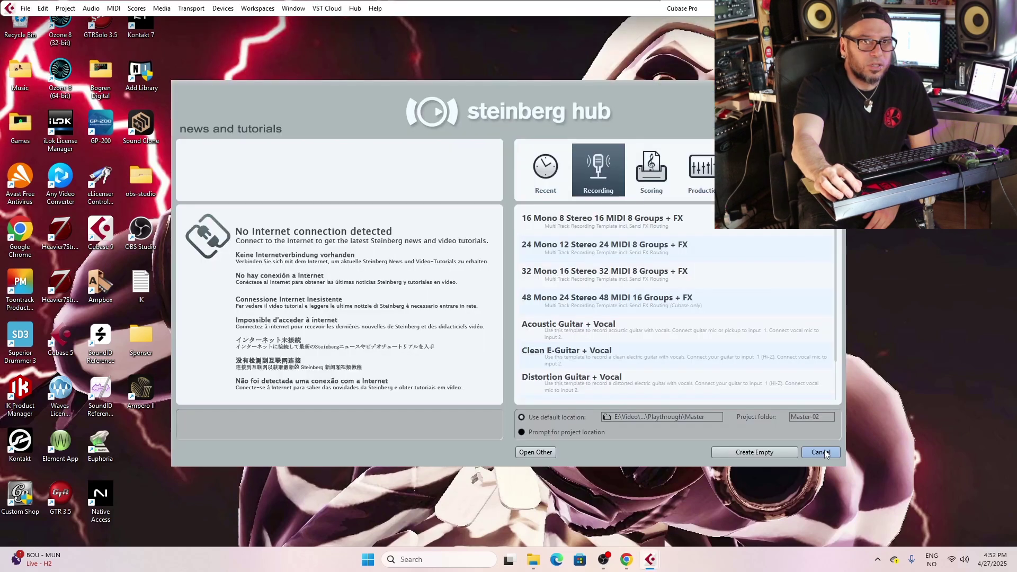
key(Escape)
click(25, 8)
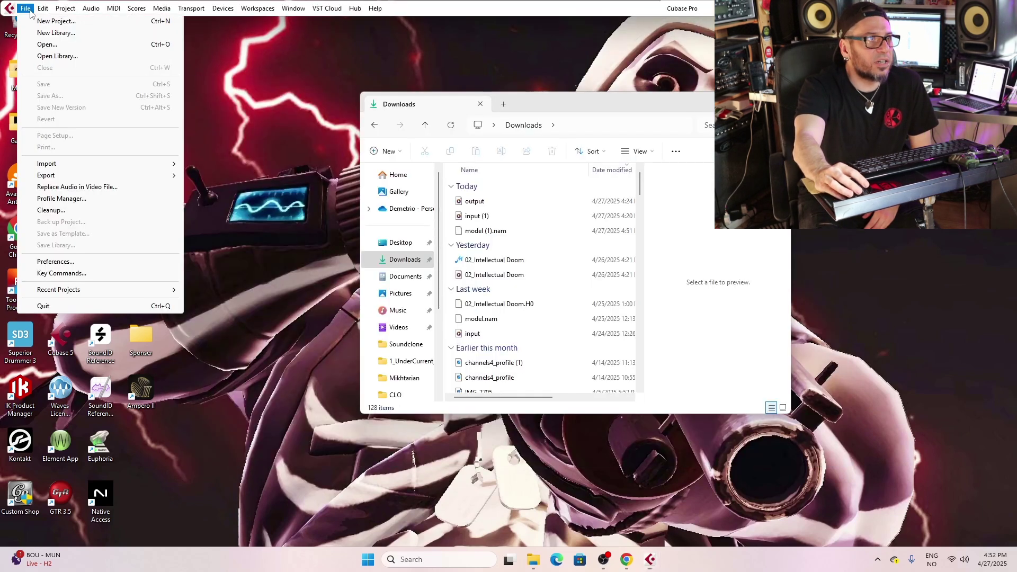
click(53, 21)
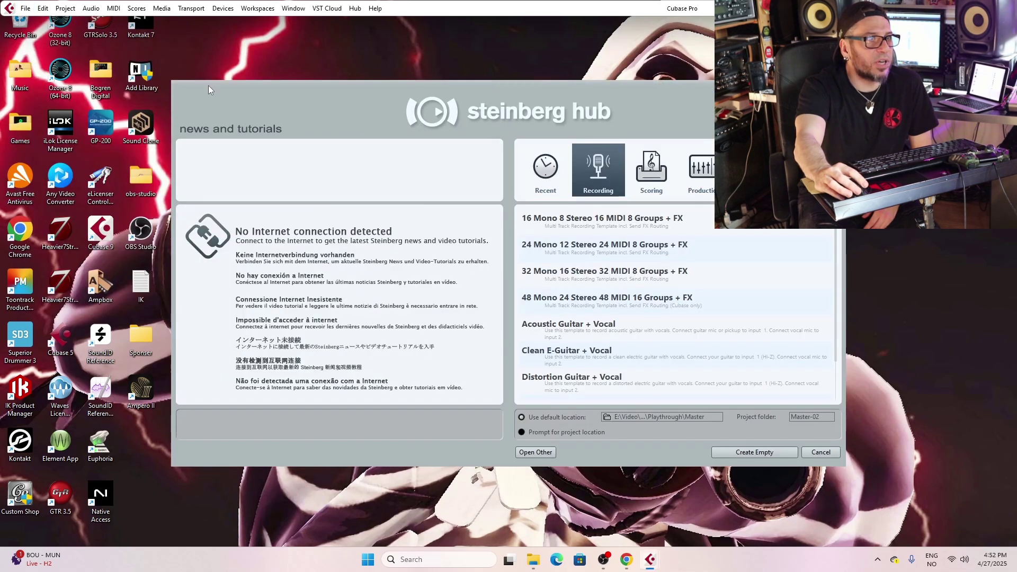
Create an empty project and add a taller Audio 01 audio track.
click(749, 452)
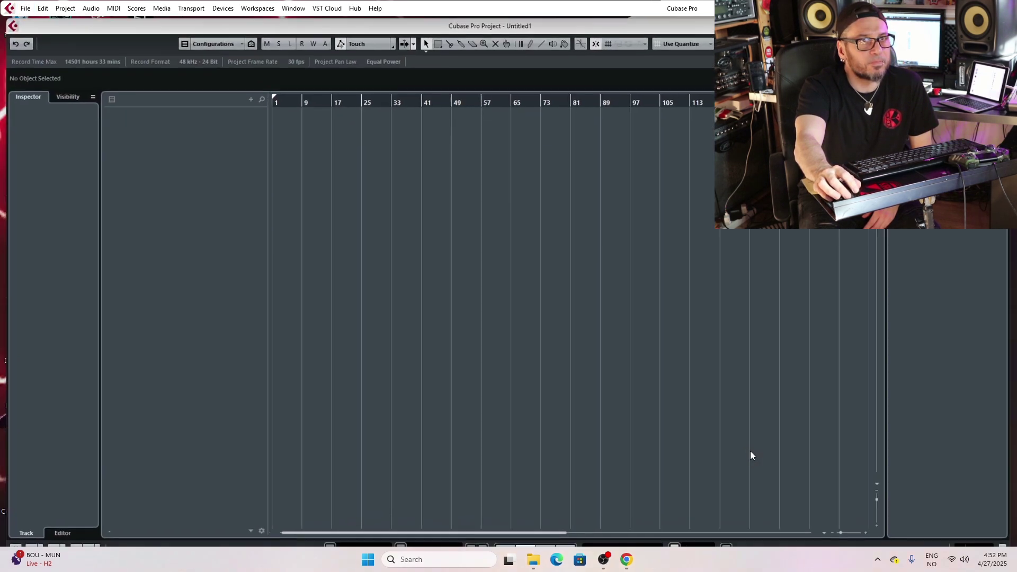
right_click(177, 121)
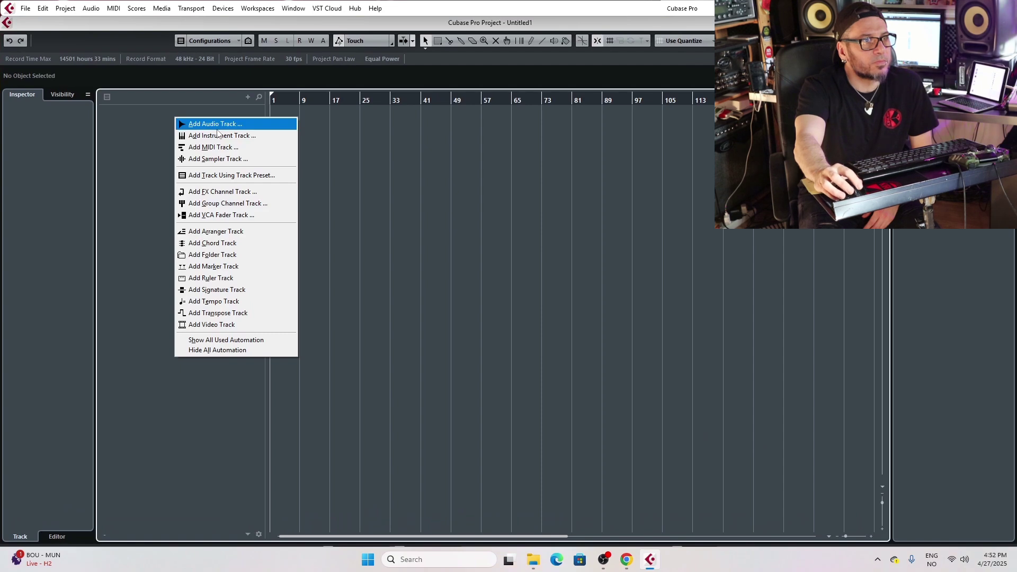
click(216, 129)
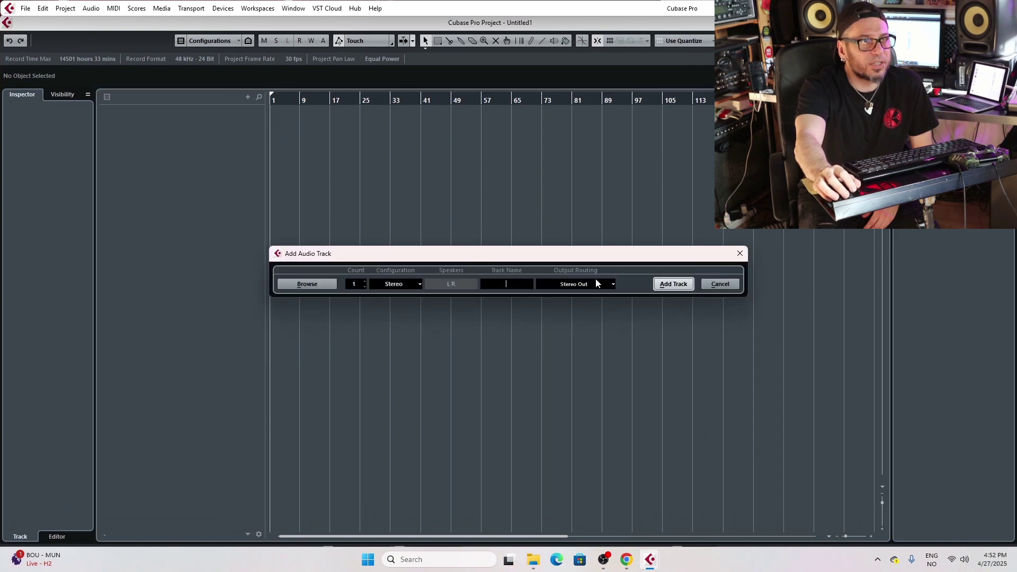
click(675, 287)
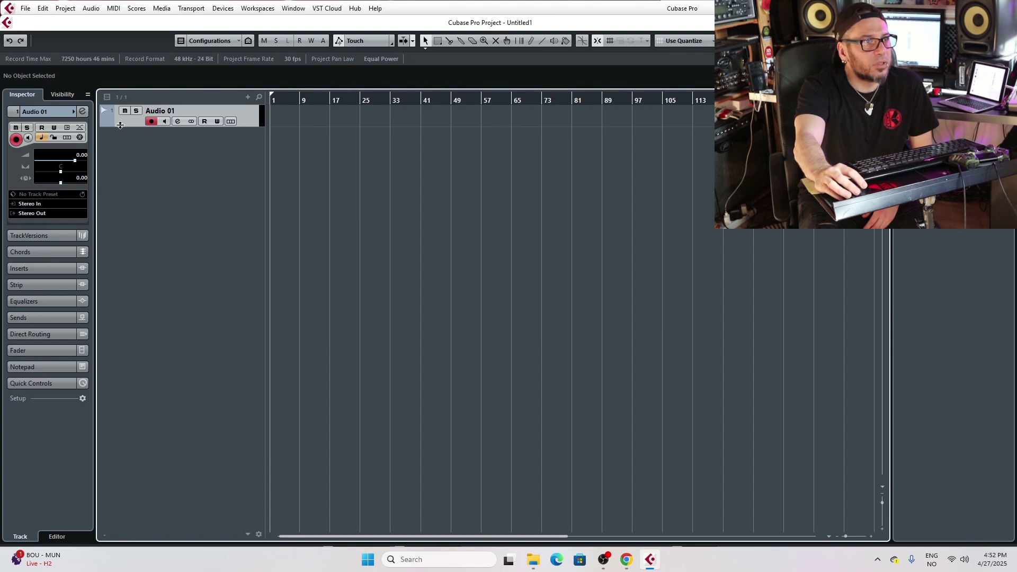
drag(121, 127, 134, 204)
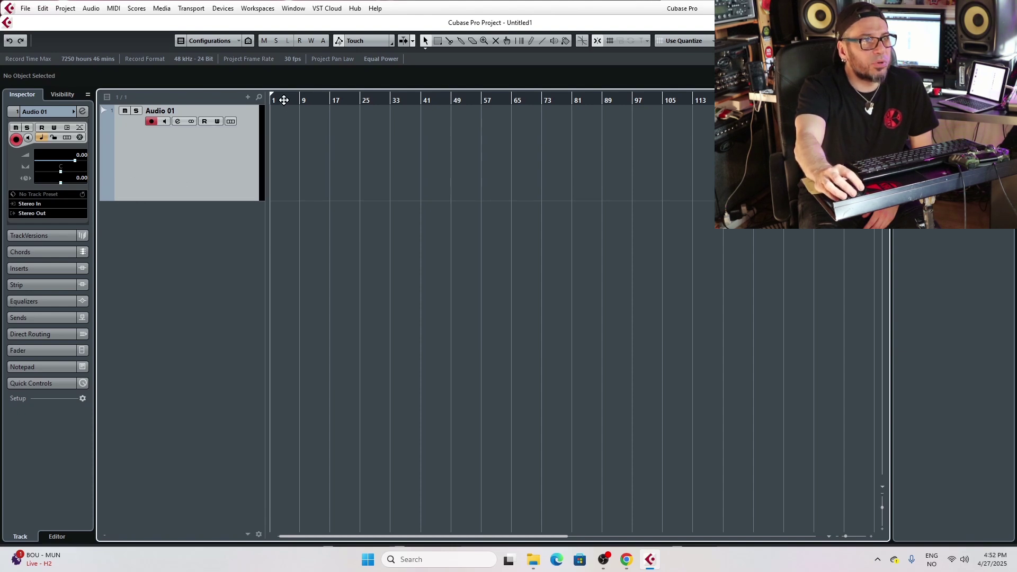
Import the Guitar_2_R_01 recording from the old project's Audio folder onto the track.
click(24, 8)
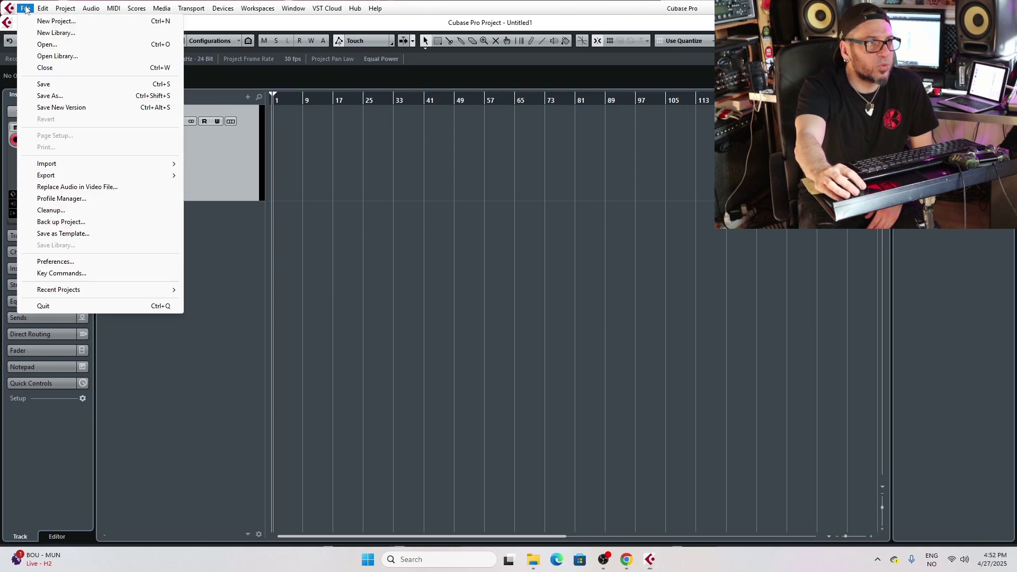
click(39, 44)
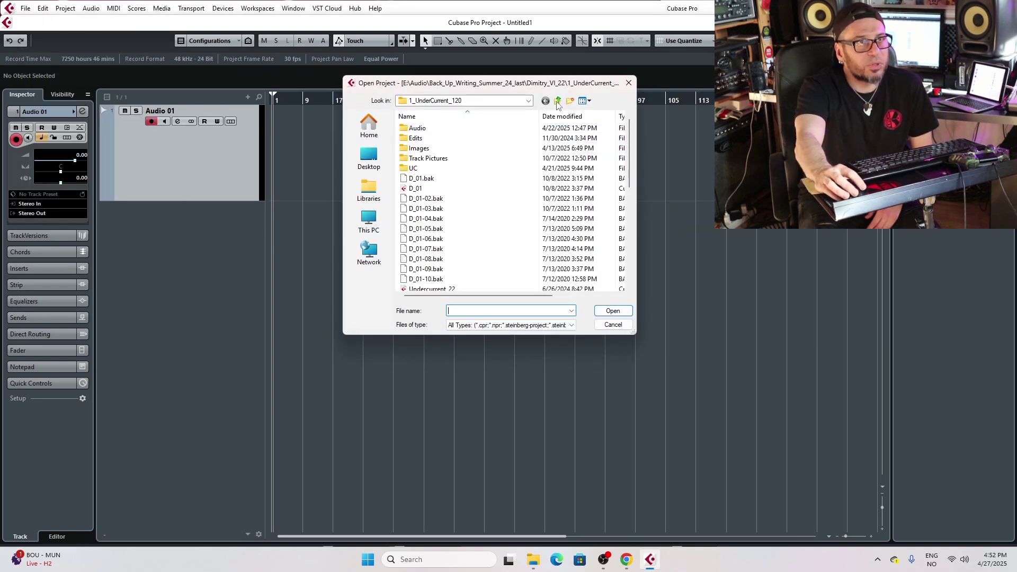
scroll(484, 163, down, 2)
scroll(482, 175, up, 2)
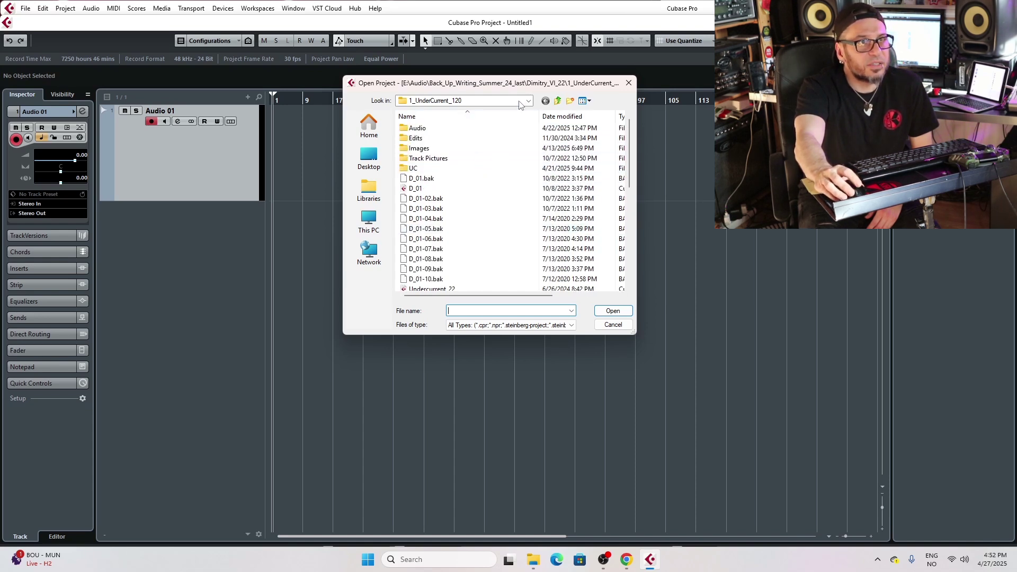
double_click(527, 128)
scroll(523, 186, down, 8)
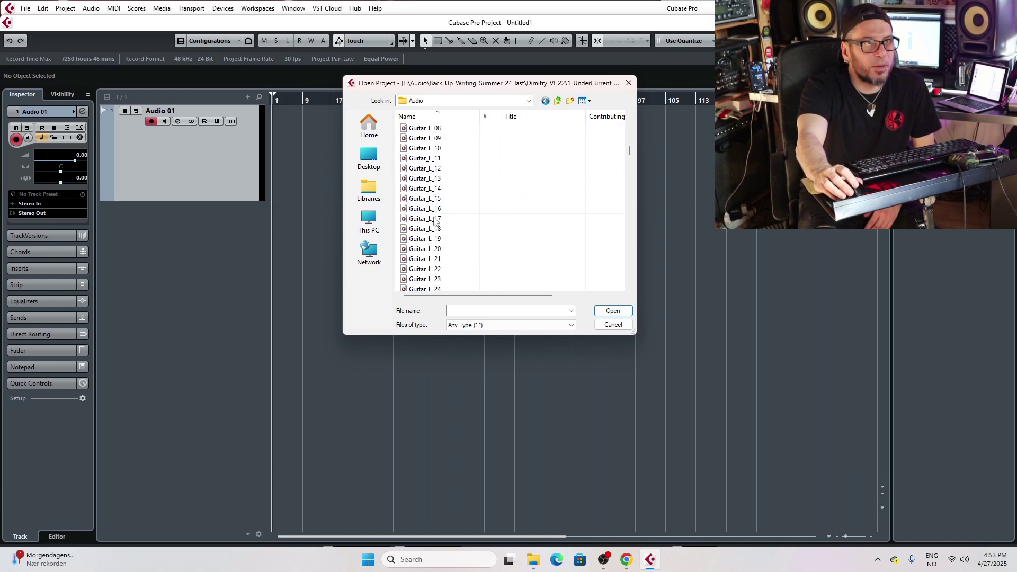
double_click(434, 248)
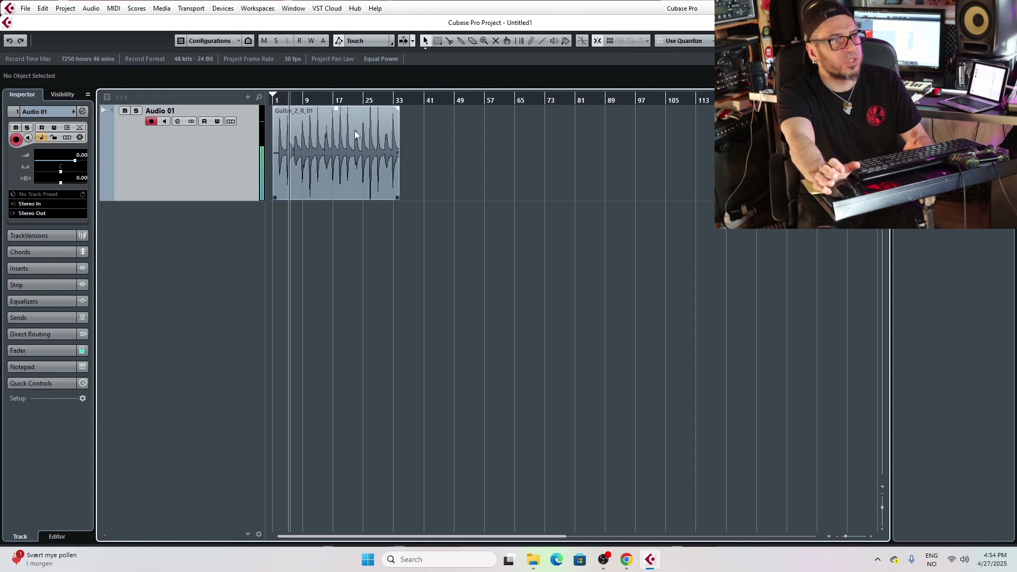
Set locators to the Guitar_2_R_01 clip and search the first insert slot for 'naeura'.
click(355, 130)
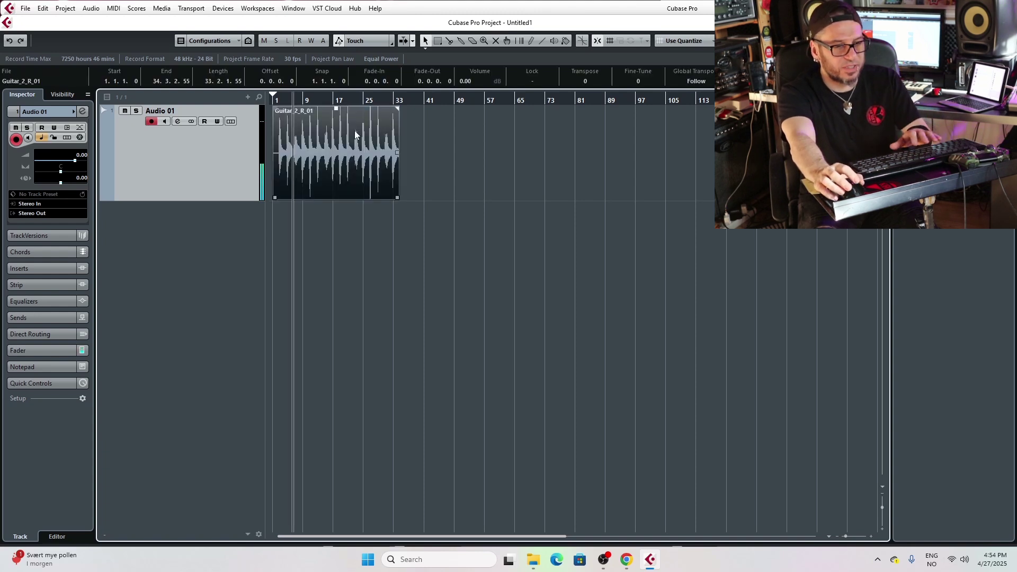
key(p)
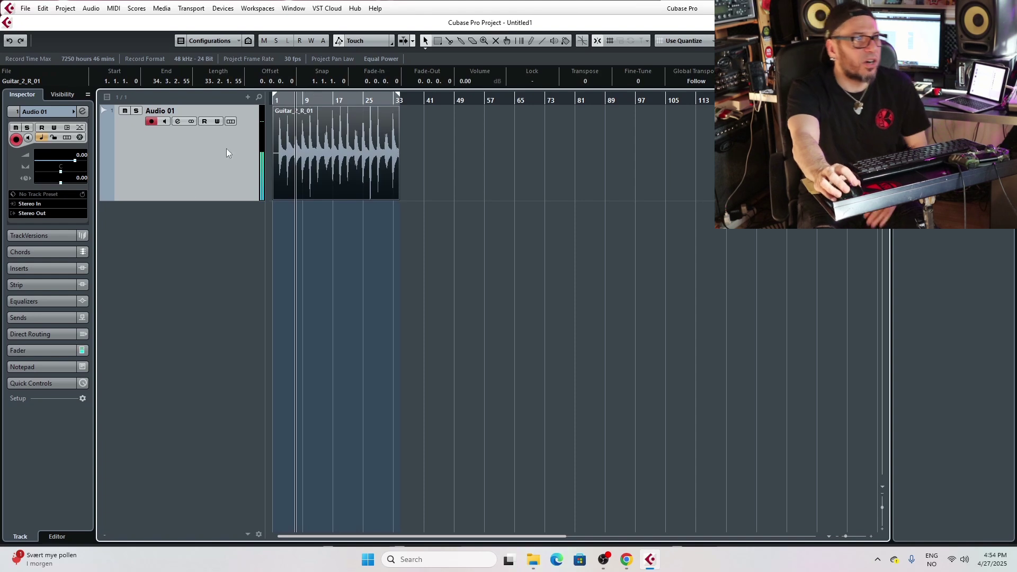
click(24, 268)
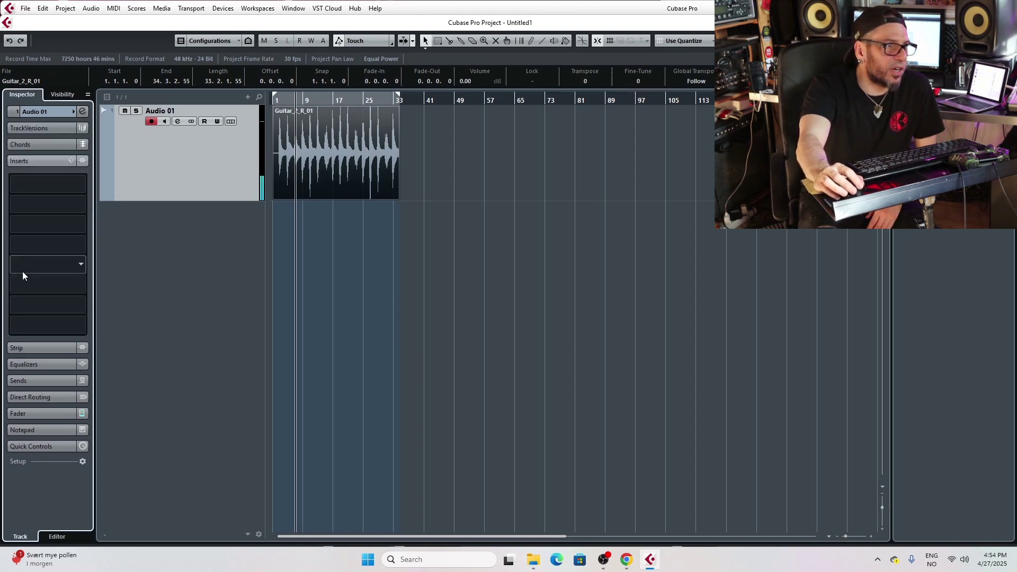
click(33, 186)
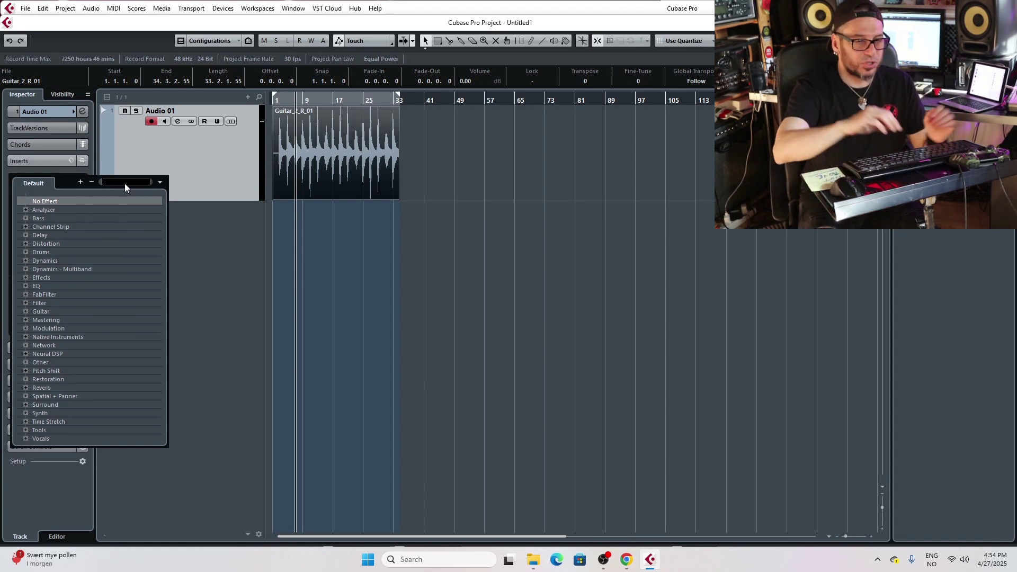
text(na)
text(eura)
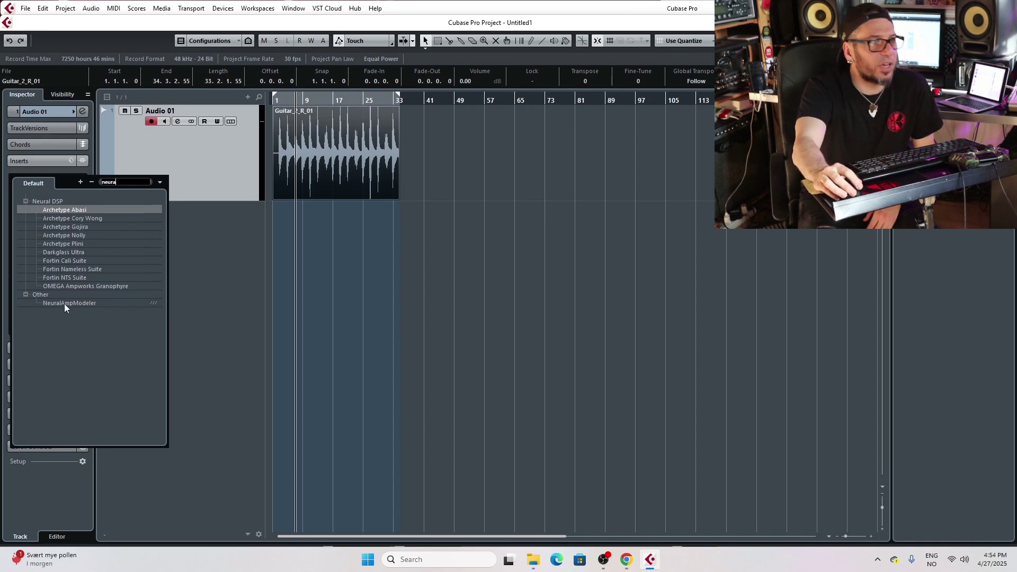
Insert NeuralAmpModeler with model (1).nam from Downloads, start playback, and browse for an IR.
click(64, 304)
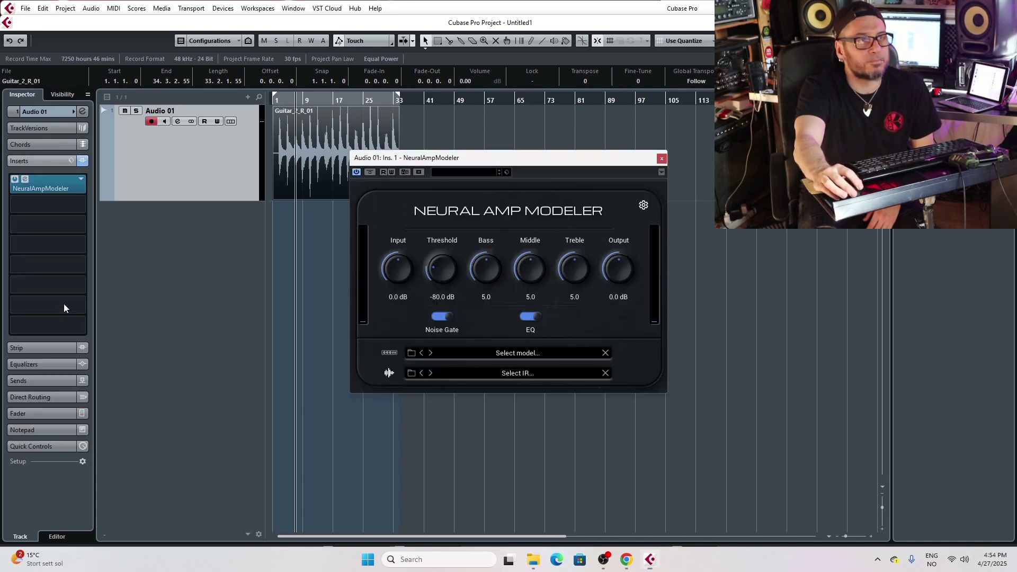
click(539, 353)
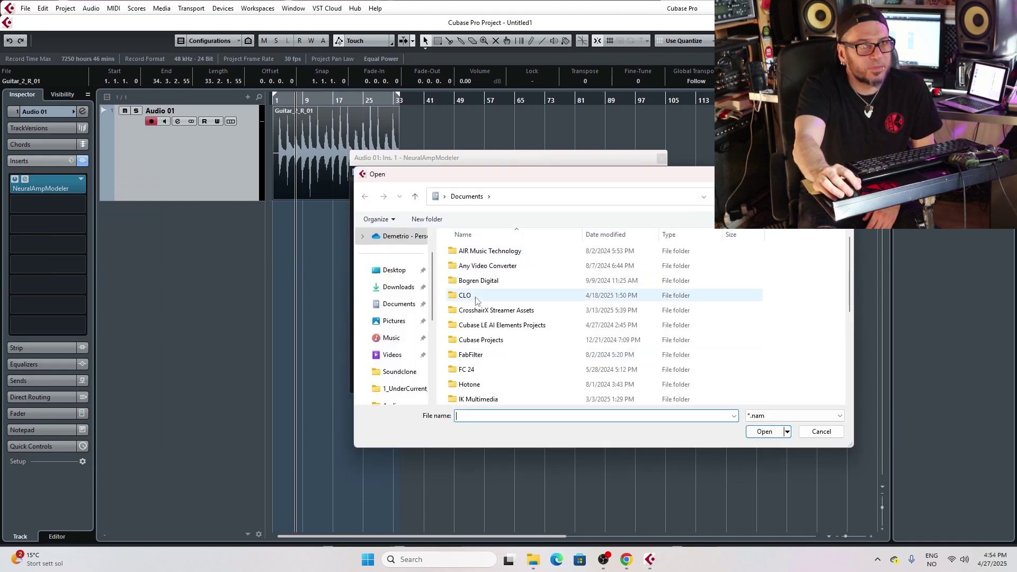
click(402, 289)
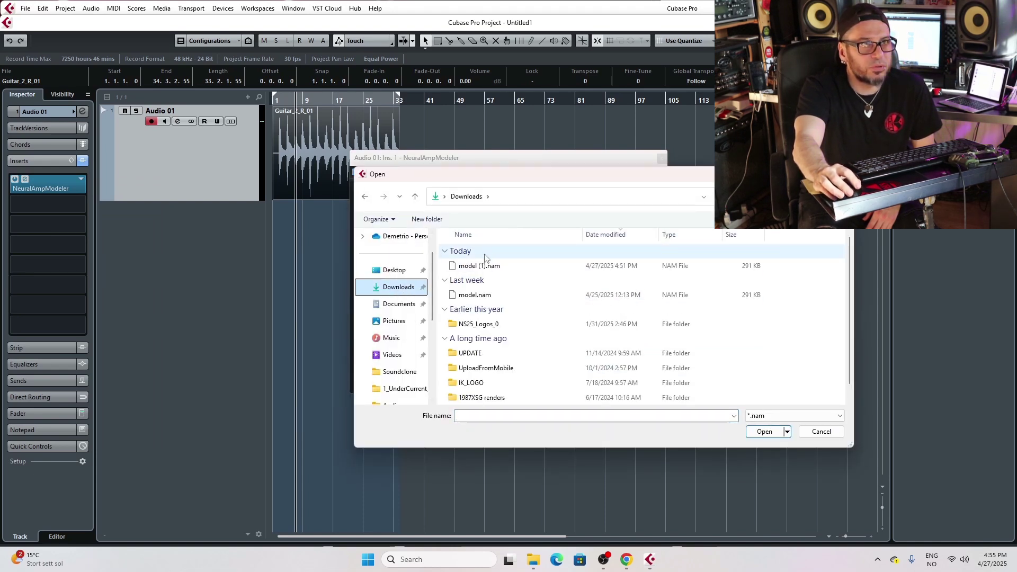
click(504, 266)
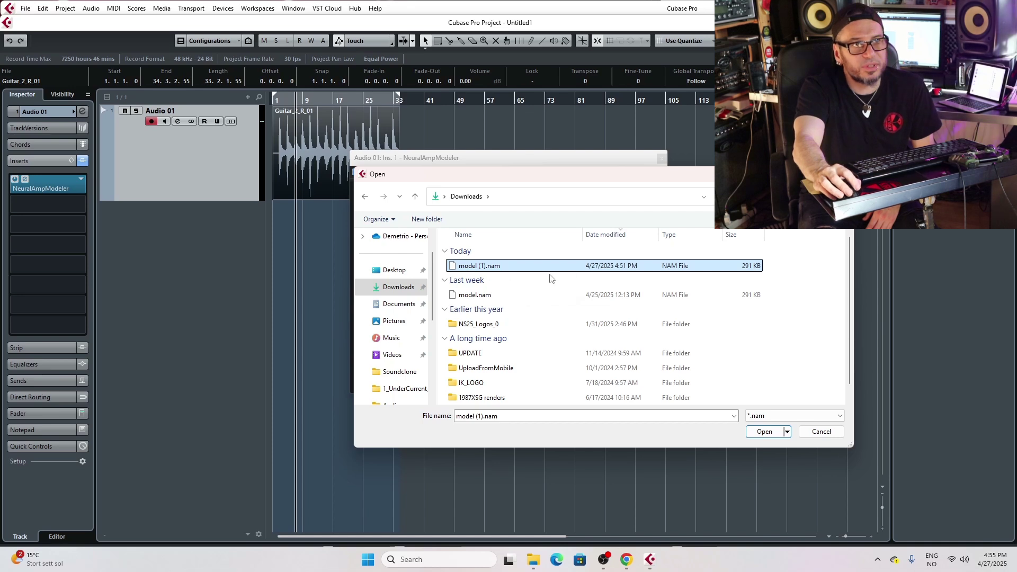
click(764, 432)
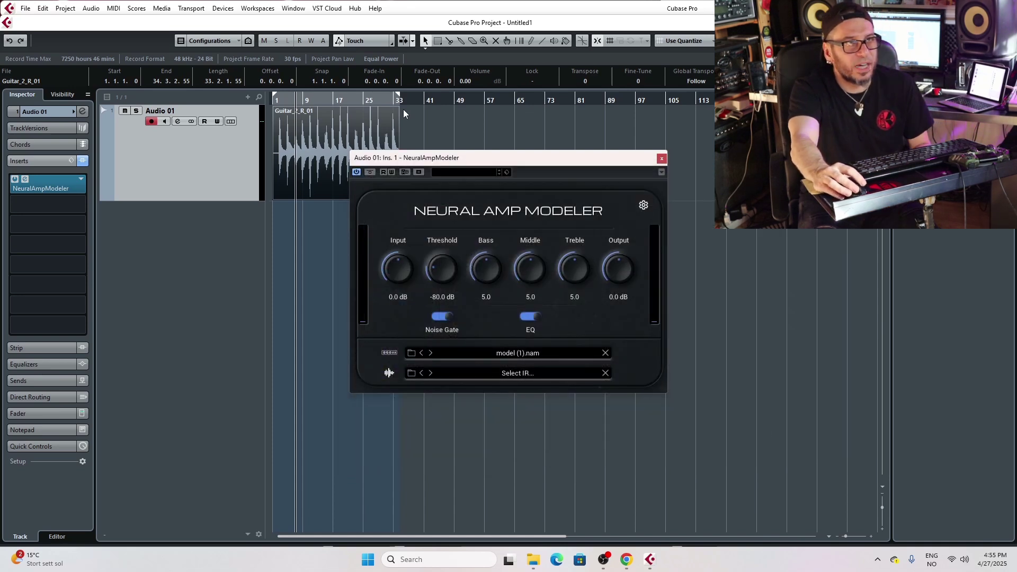
key(space)
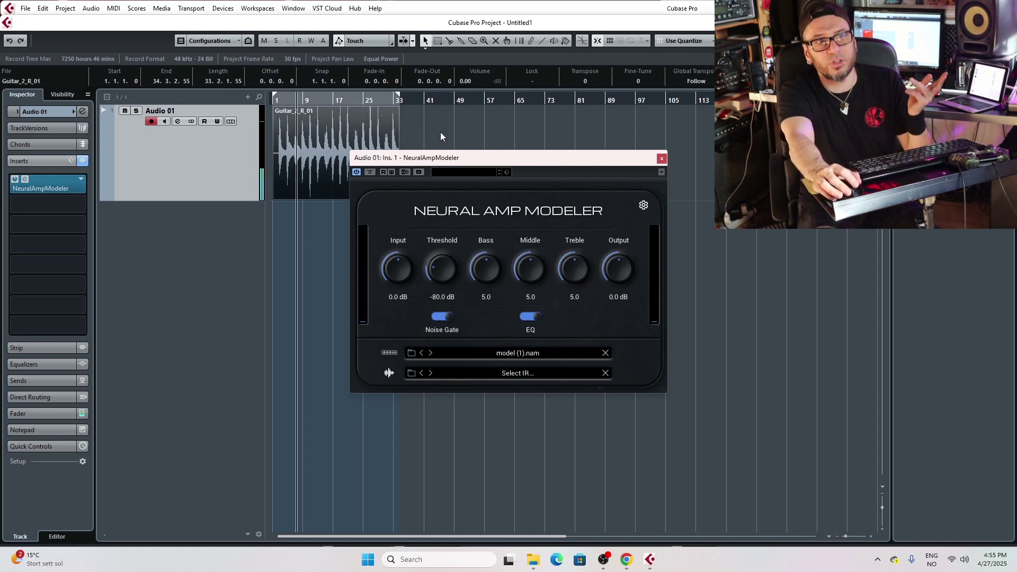
click(495, 373)
Dismiss the impulse response file browser with Escape.
key(Escape)
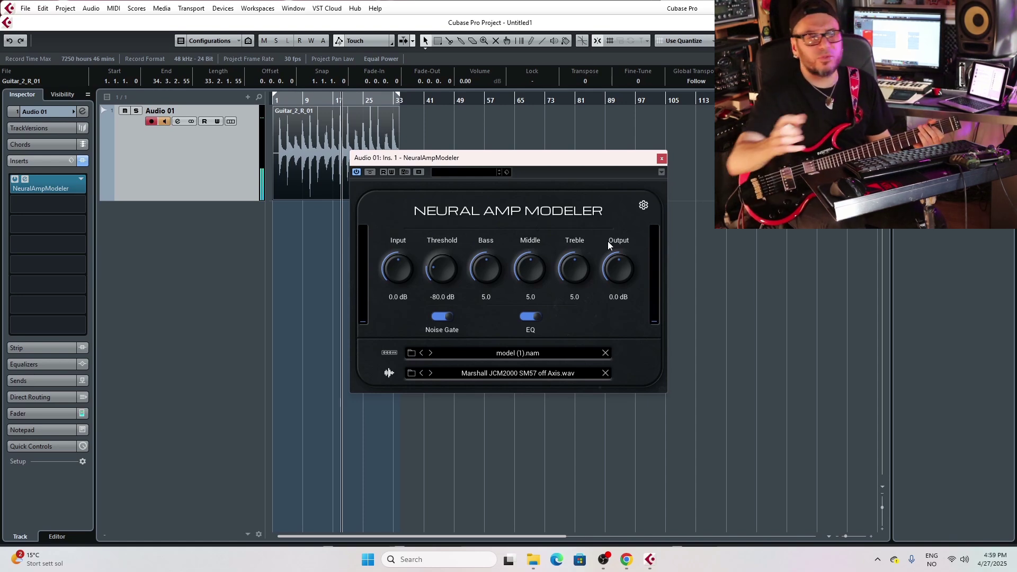
Add H-Delay Mono/Stereo to the second insert via a 'del' search.
click(18, 203)
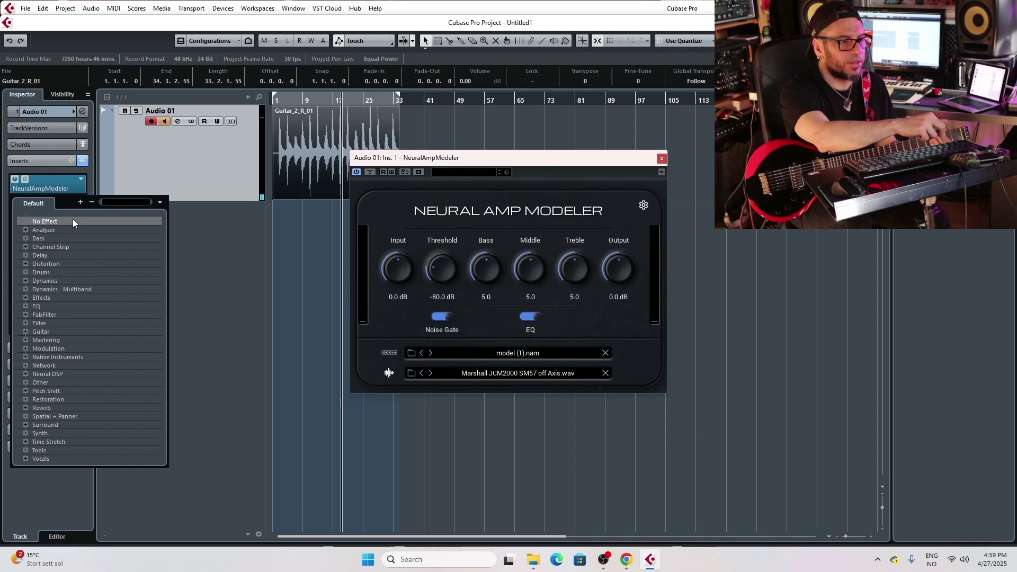
text(del)
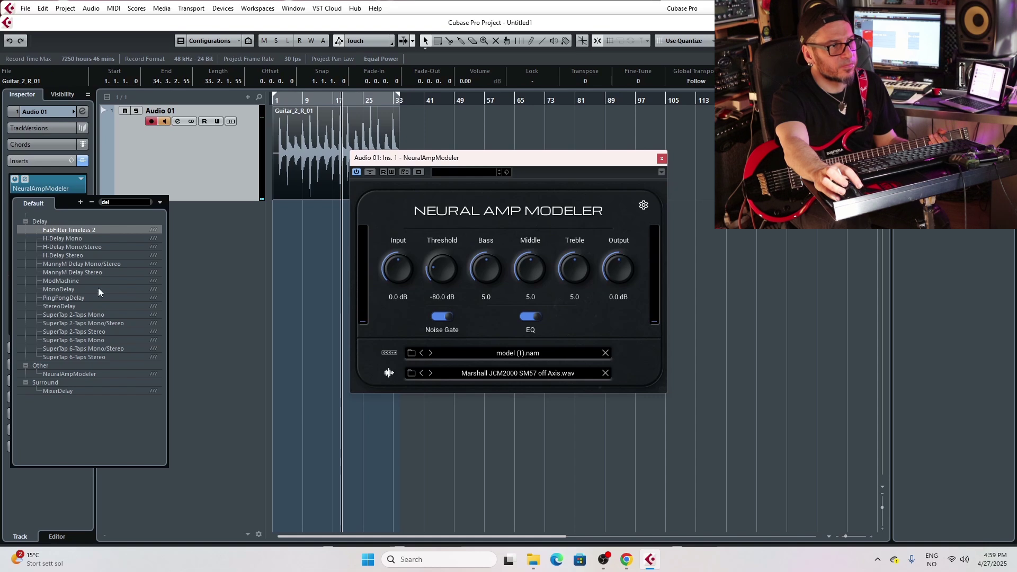
click(74, 246)
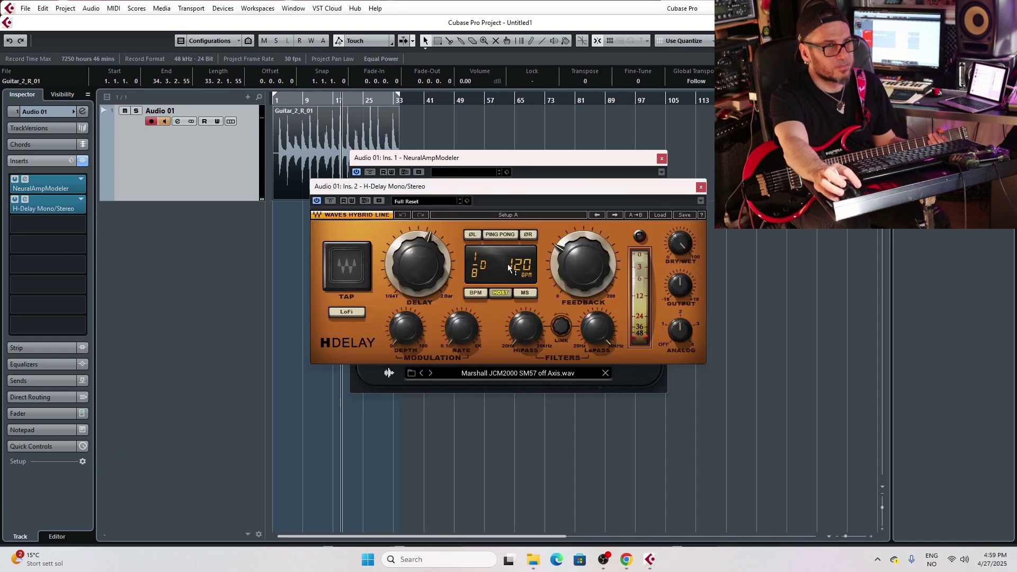
Apply H-Delay's Classics > Ping Pong preset and adjust its Dry/Wet mix.
click(657, 217)
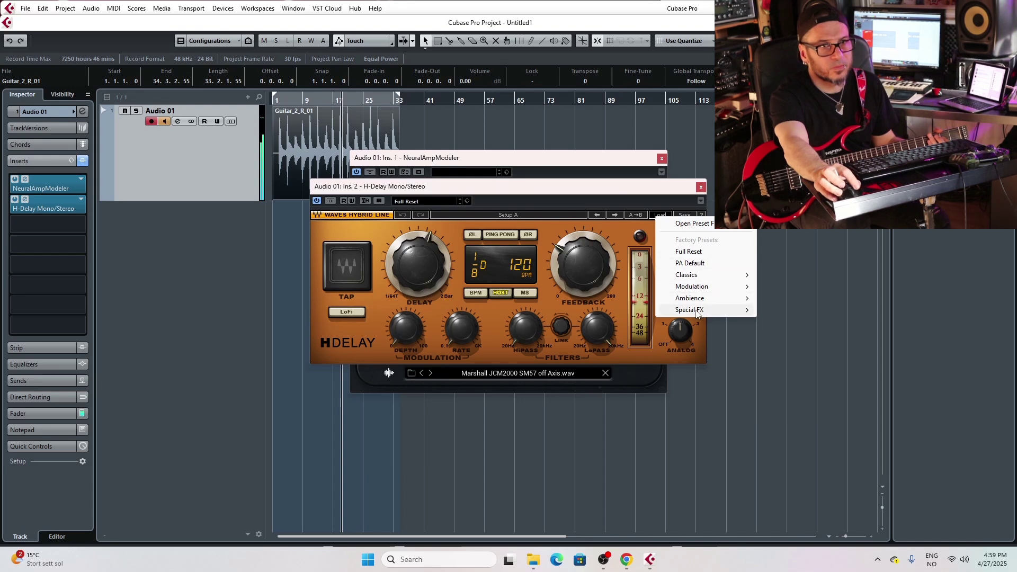
mouse_move(697, 303)
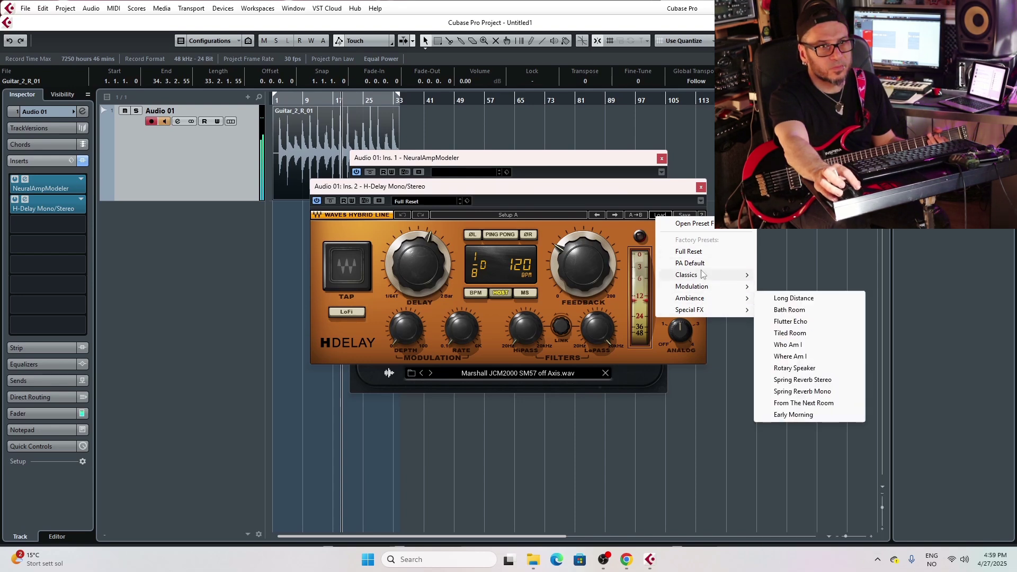
mouse_move(699, 275)
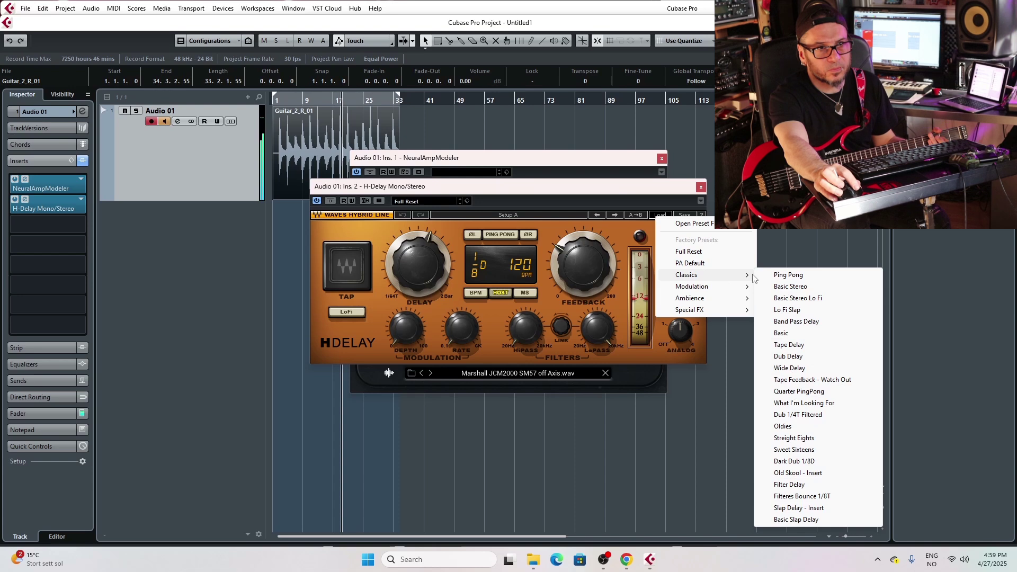
click(789, 275)
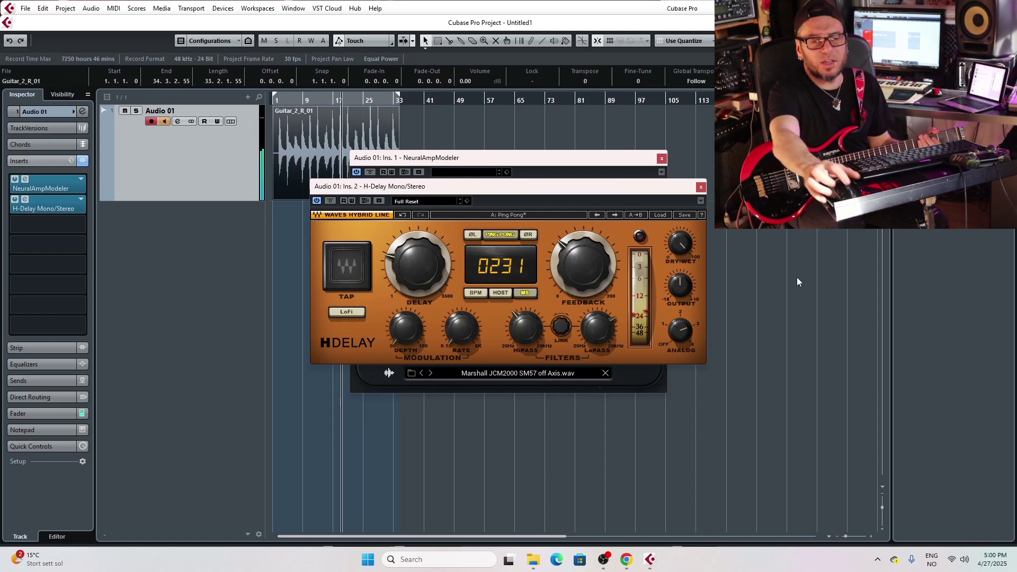
drag(687, 255, 680, 246)
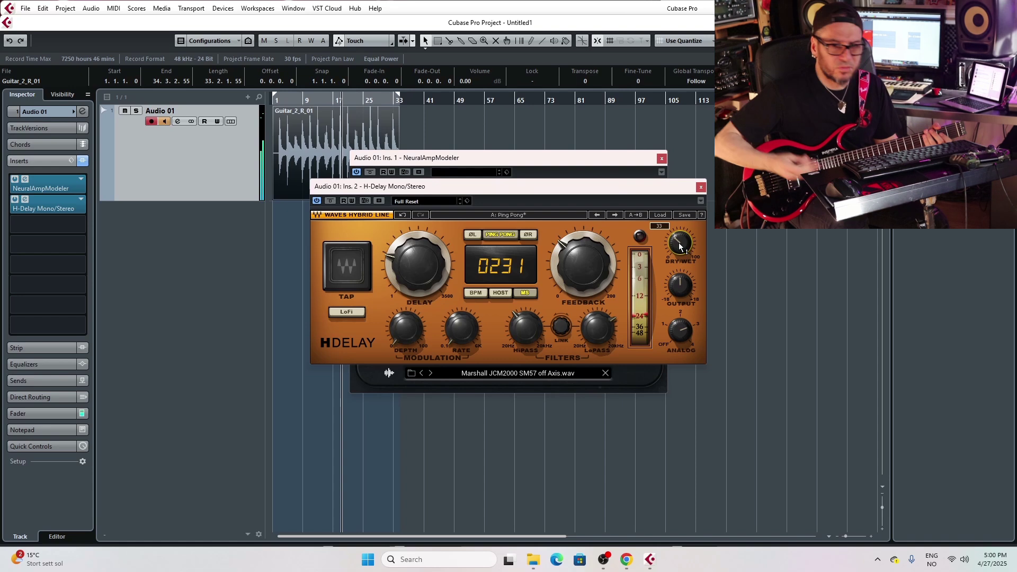
Add RoomWorks to insert 3 with the Hall Cathedral 2 preset and Mix lowered to 19.
click(40, 223)
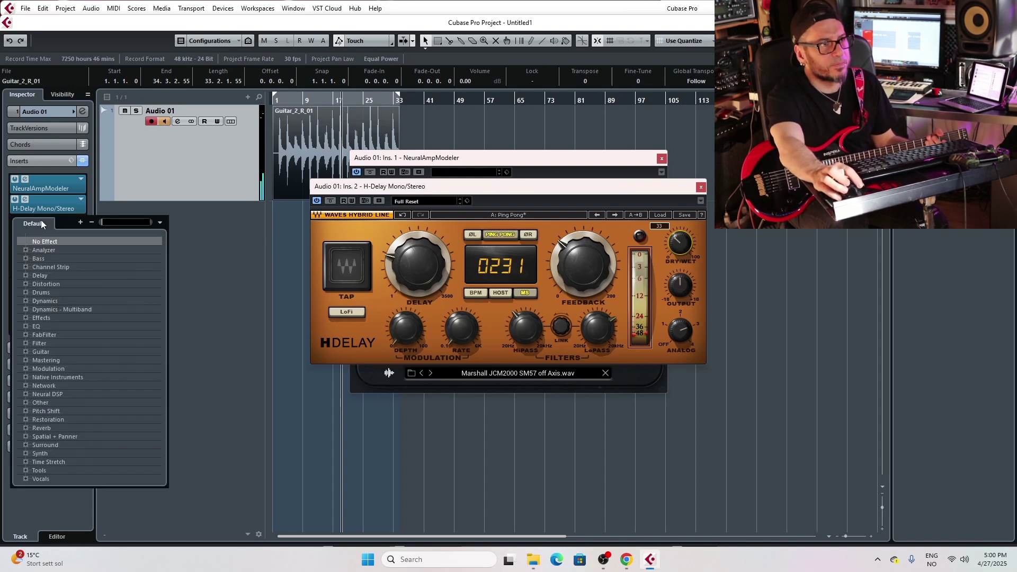
text(re)
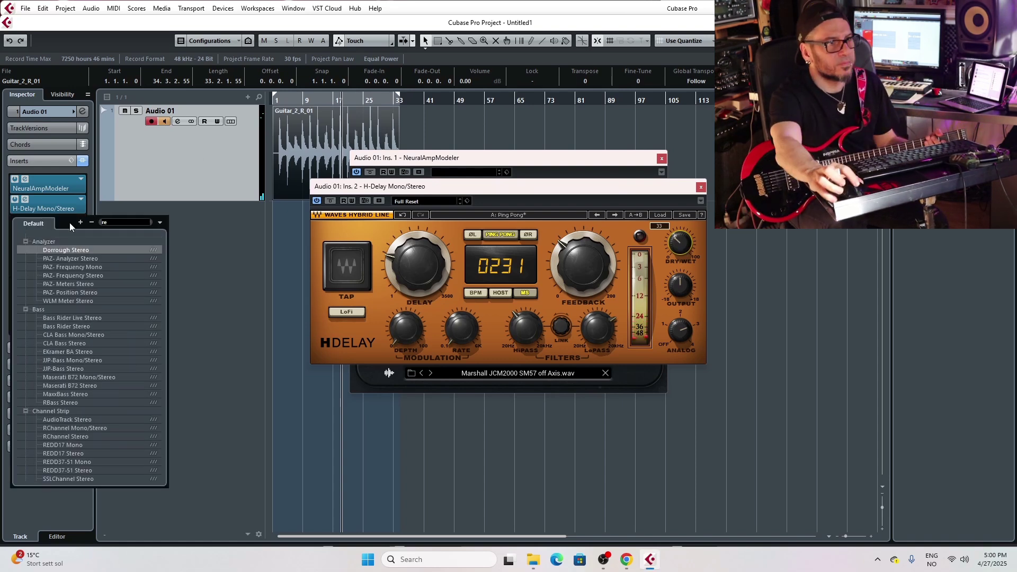
text(v)
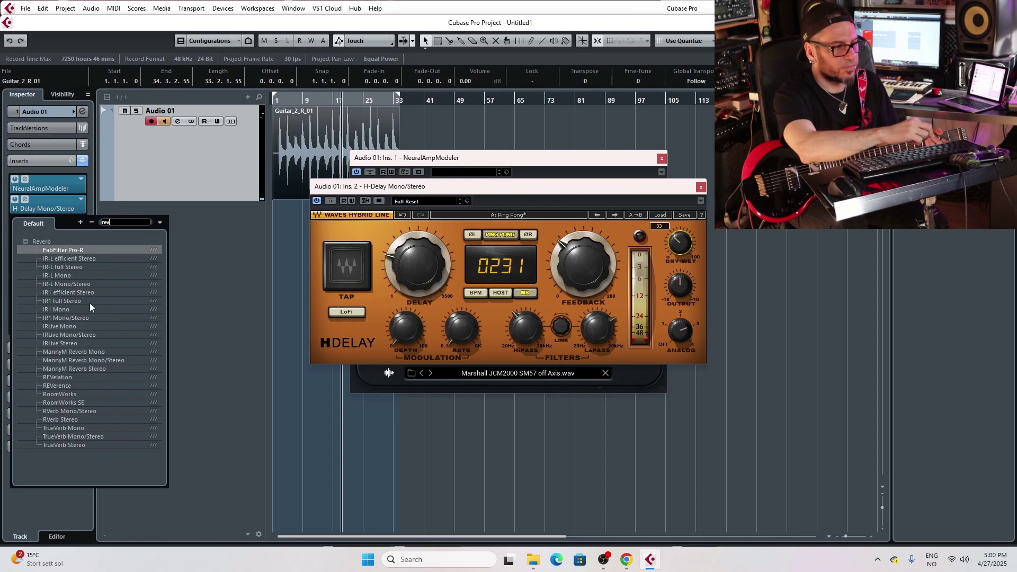
click(68, 396)
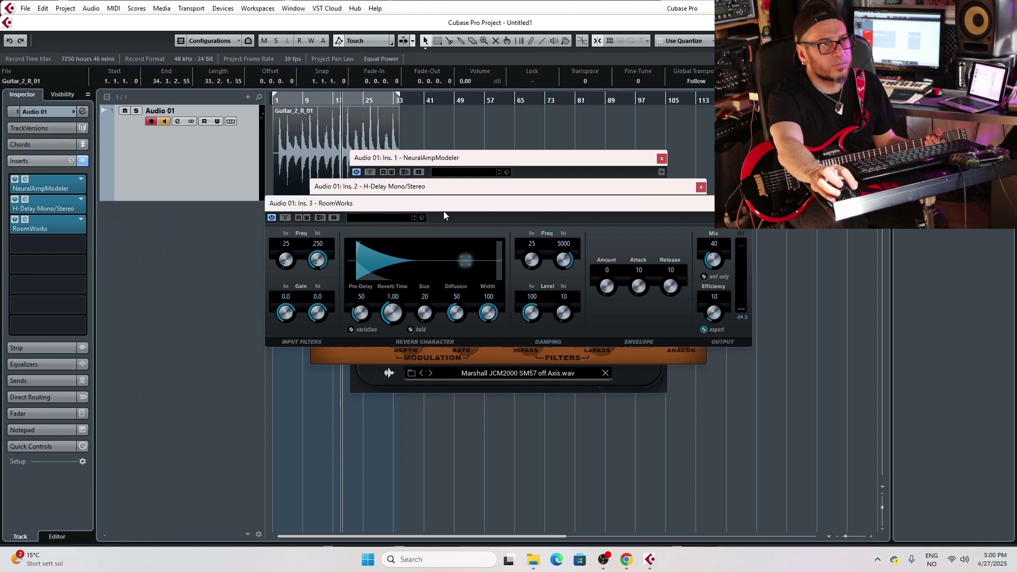
click(422, 218)
click(449, 232)
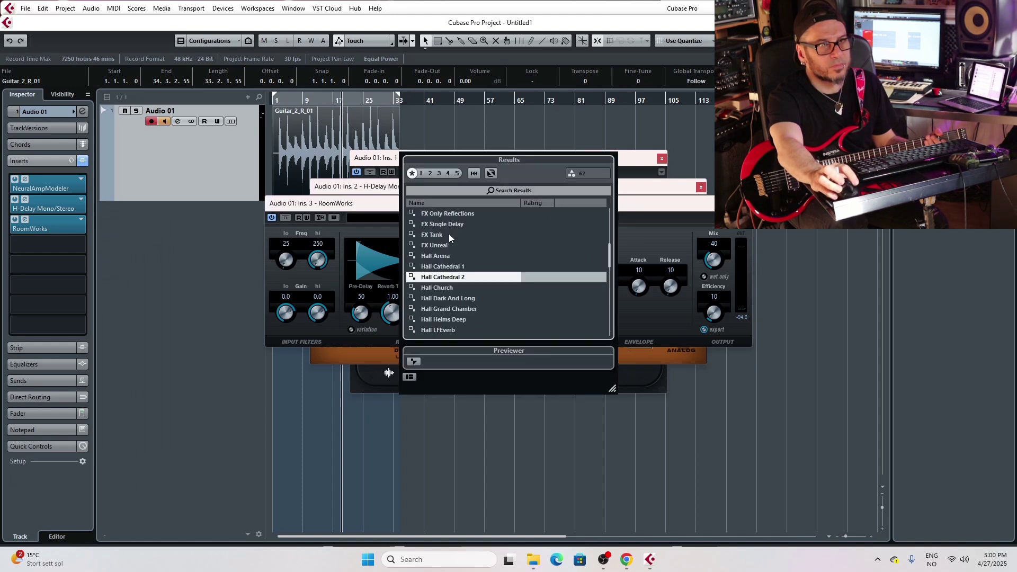
double_click(444, 277)
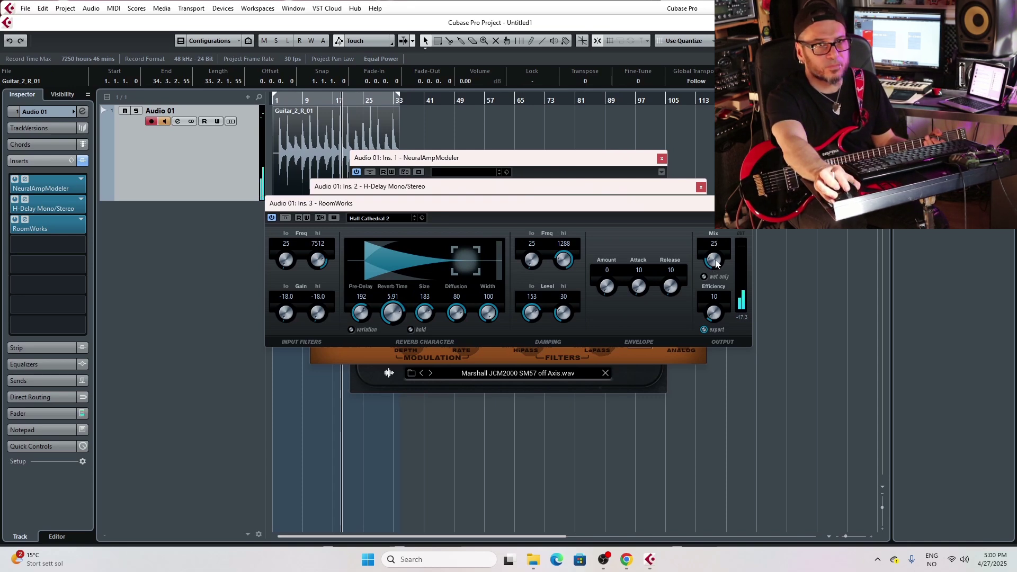
scroll(715, 263, down, 2)
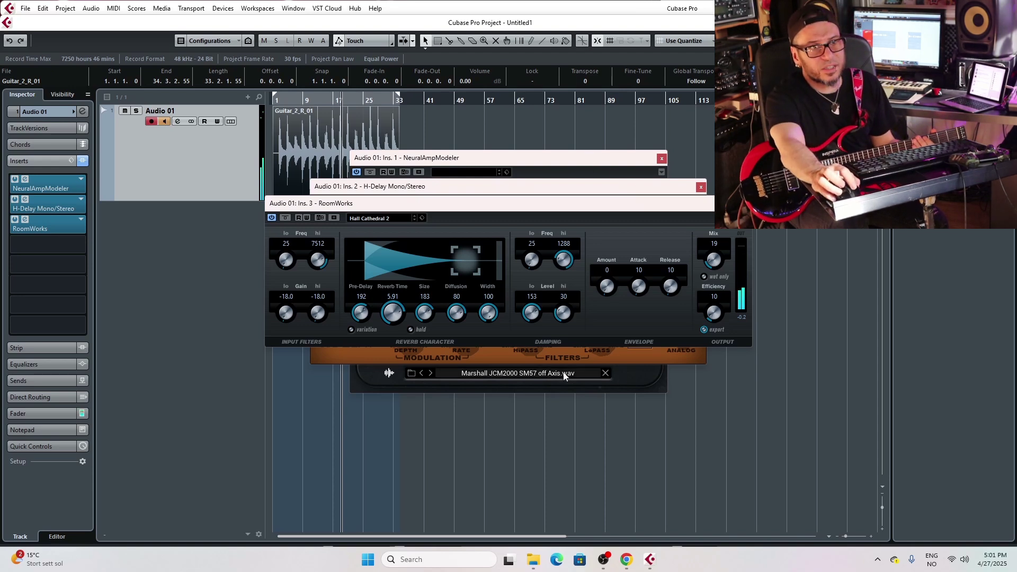
Bring NeuralAmpModeler forward and turn its Input knob up to 4.0 dB.
click(653, 383)
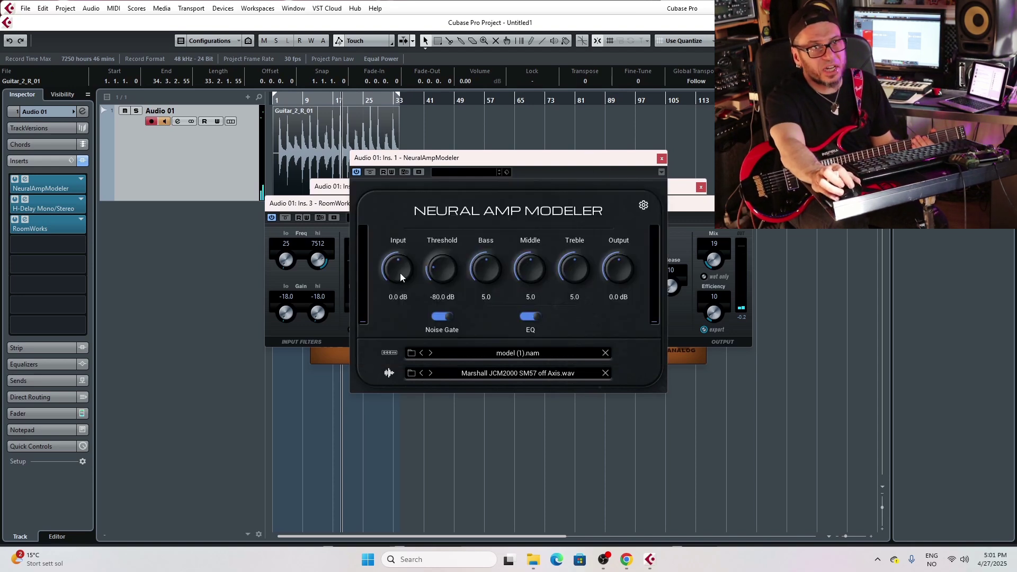
drag(401, 276, 399, 273)
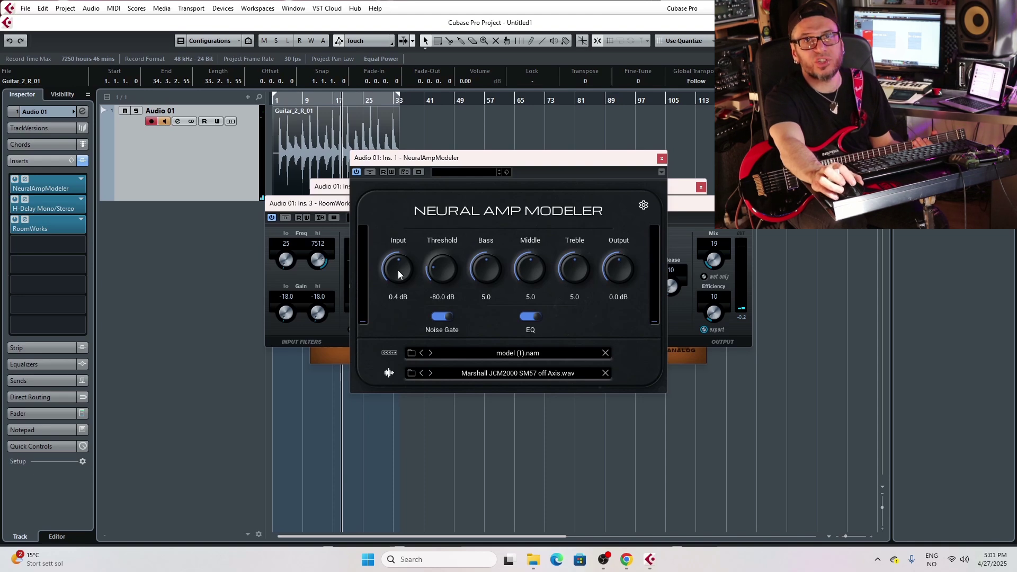
scroll(400, 272, up, 3)
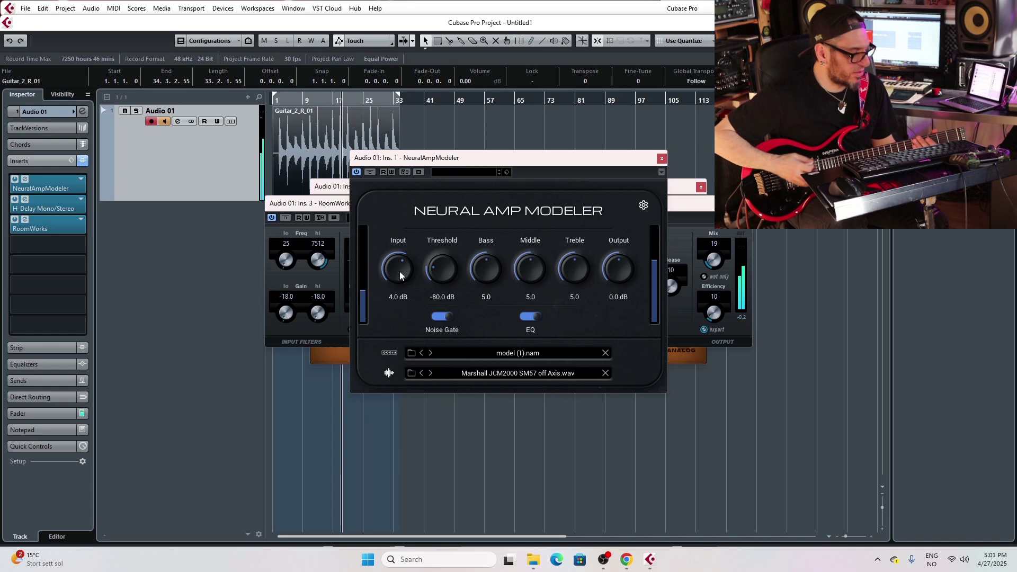